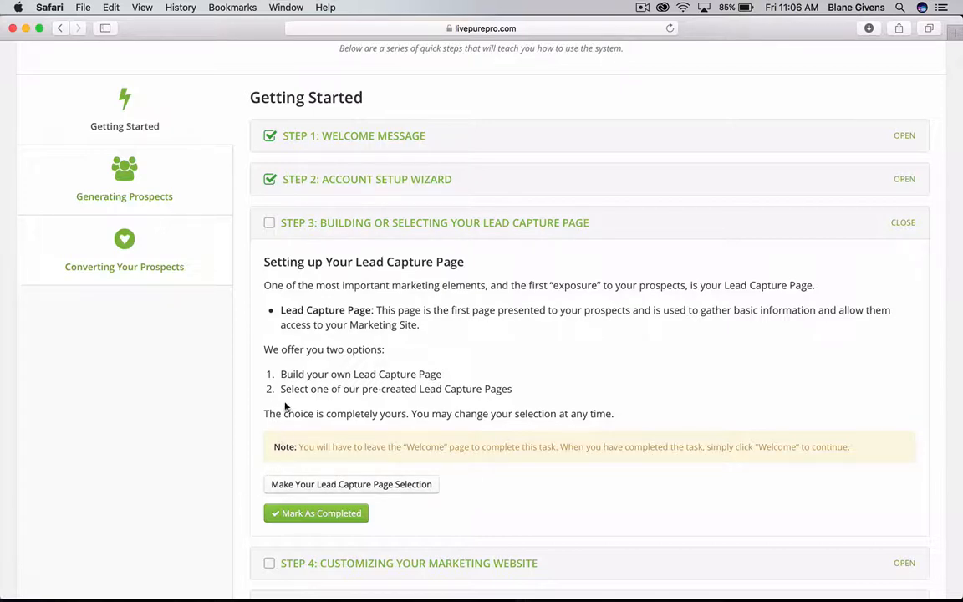
# Open the capture page selection and browse the list of Whole Health, Opportunity and Rally28.
pyautogui.click(303, 485)
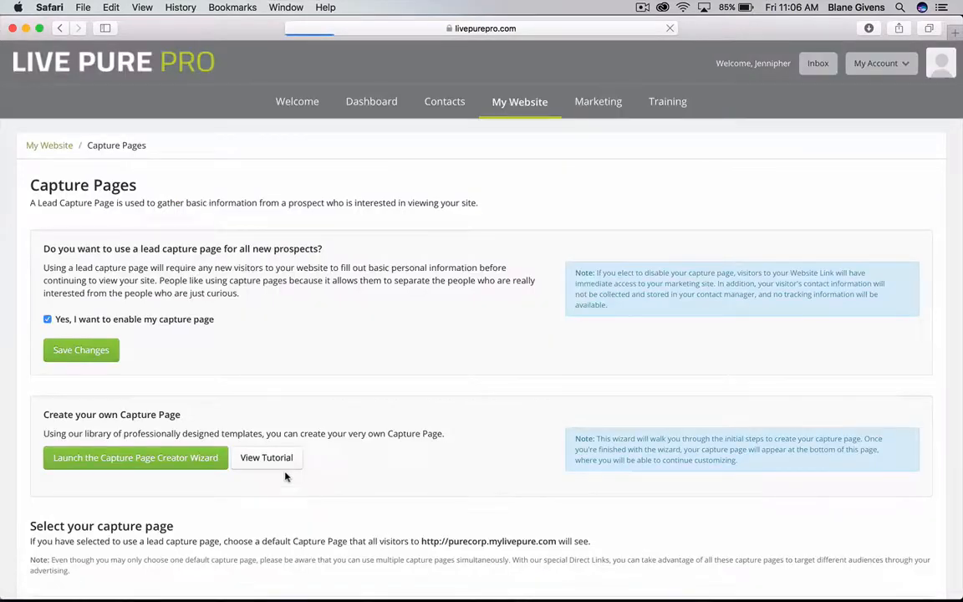
pyautogui.scroll(-2, 259, 456)
pyautogui.scroll(-10, 234, 427)
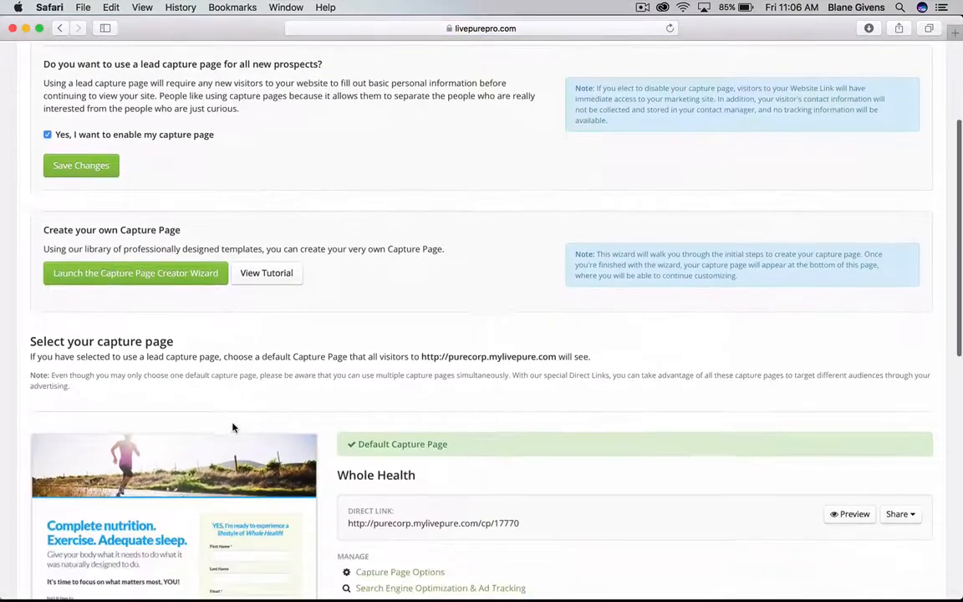
pyautogui.scroll(-4, 233, 427)
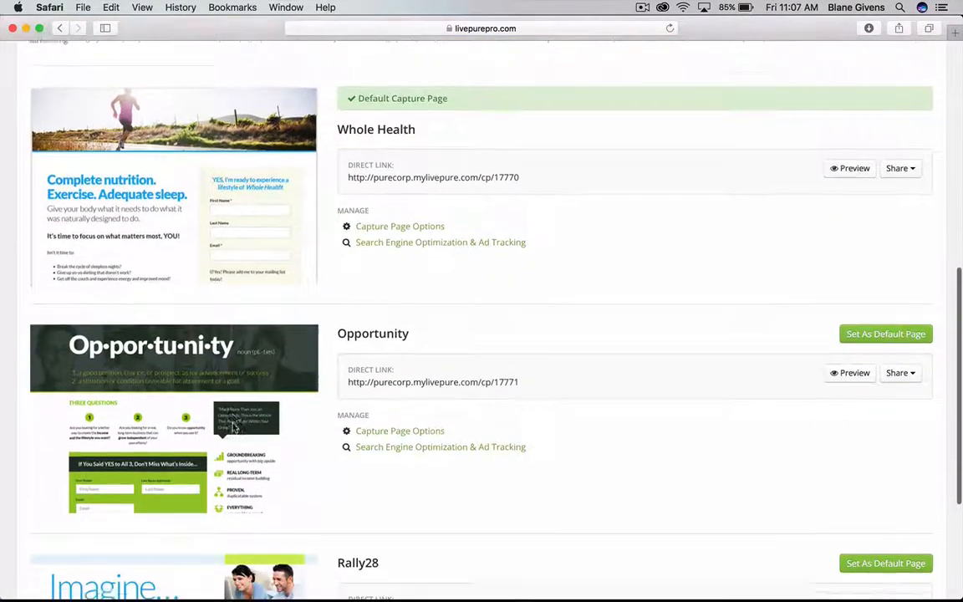
pyautogui.scroll(1, 233, 424)
pyautogui.scroll(8, 234, 423)
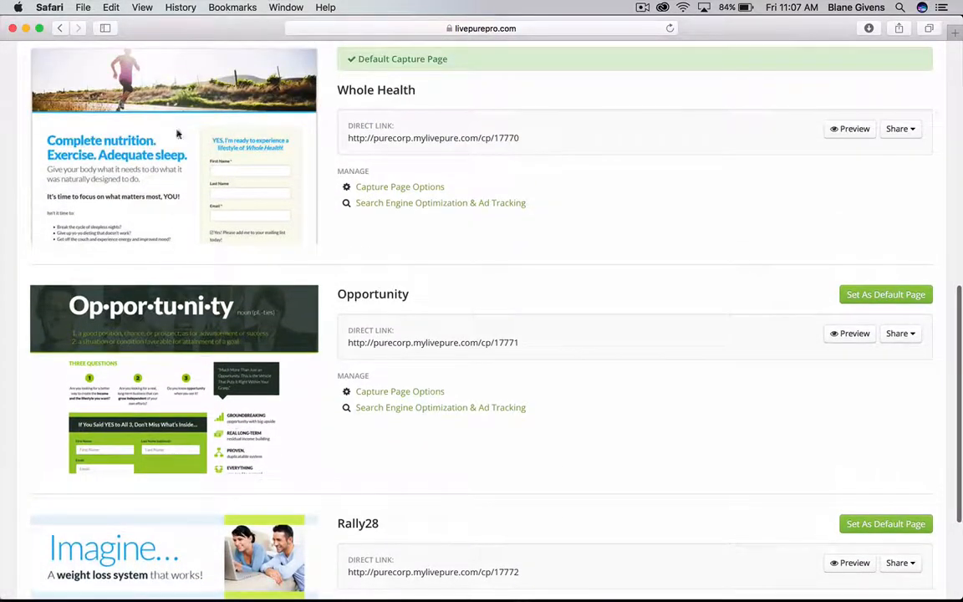
pyautogui.scroll(3, 215, 209)
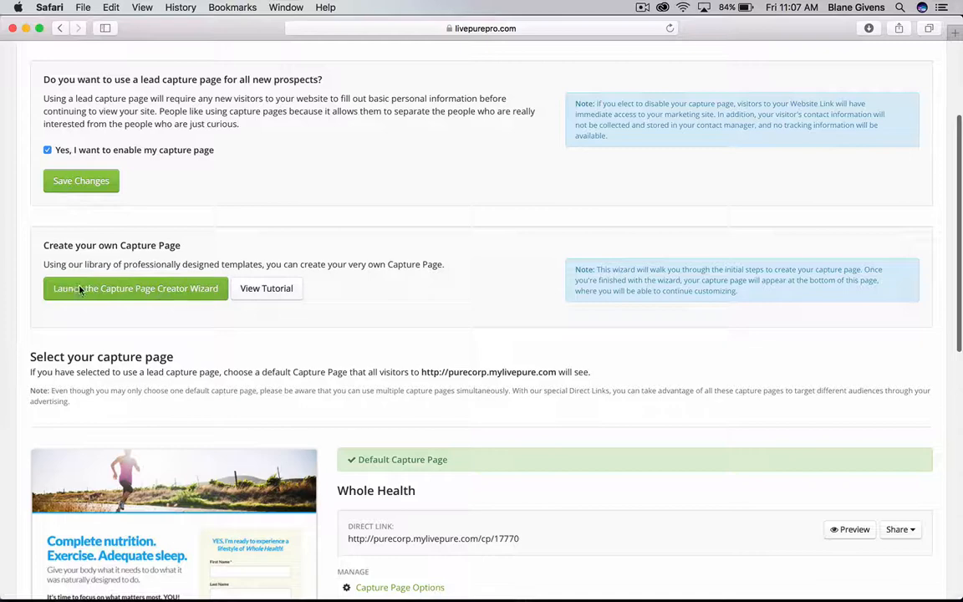
pyautogui.scroll(1, 151, 284)
pyautogui.scroll(1, 155, 298)
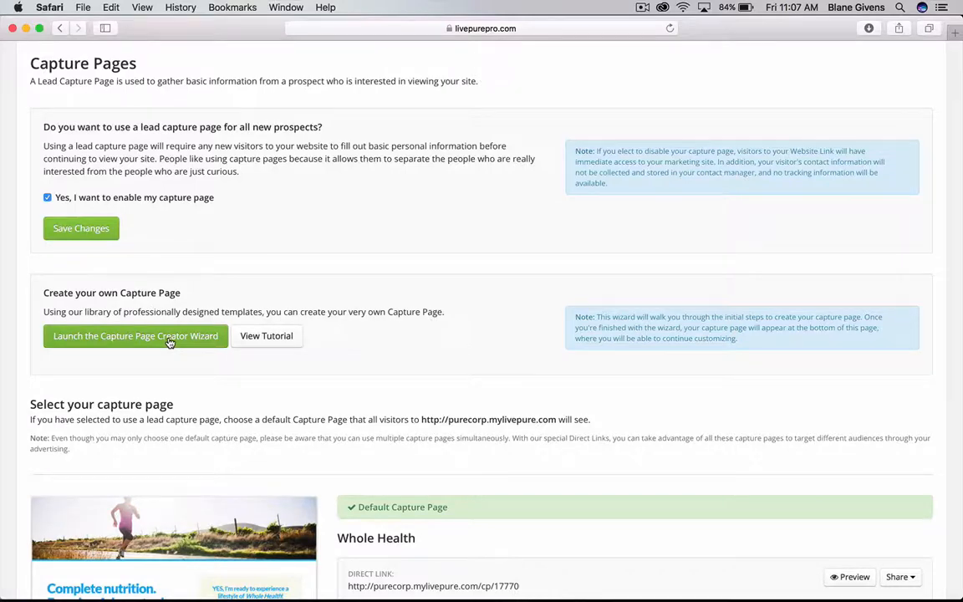
# Launch the Capture Page Creator, name the page 'cPP', and choose the Standard layout.
pyautogui.click(169, 341)
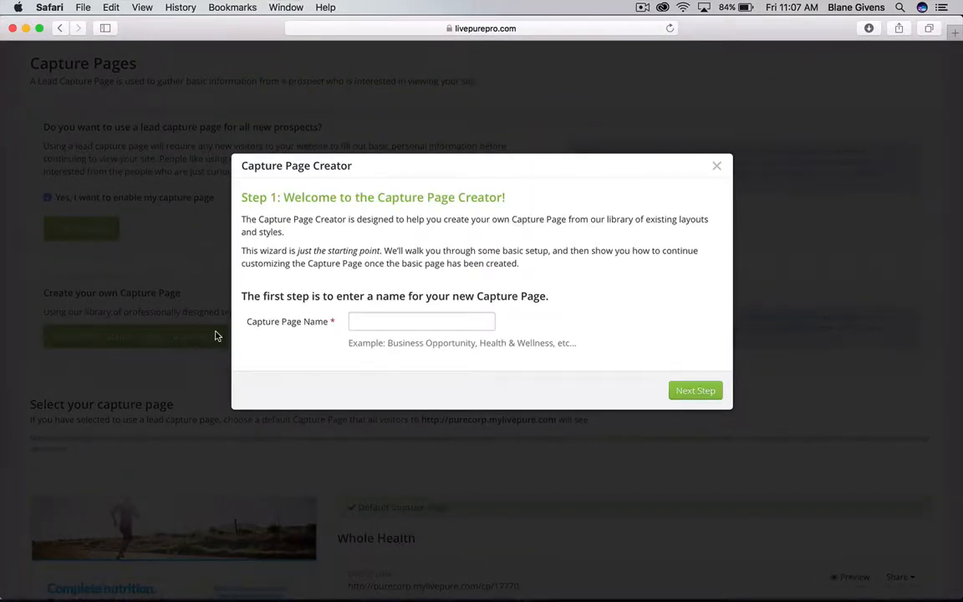
pyautogui.click(367, 321)
pyautogui.write('cP')
pyautogui.write('P1')
pyautogui.click(698, 392)
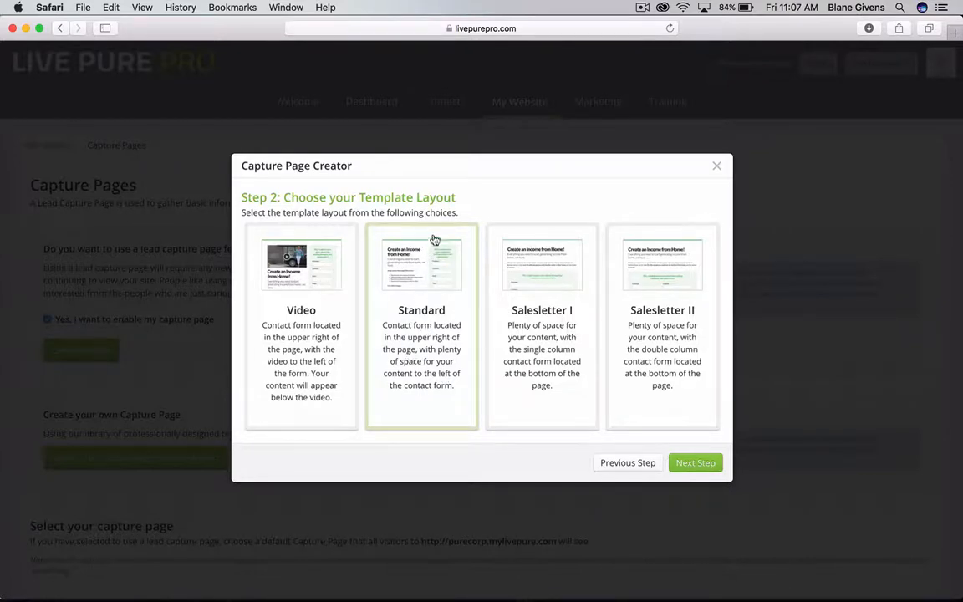
pyautogui.click(446, 300)
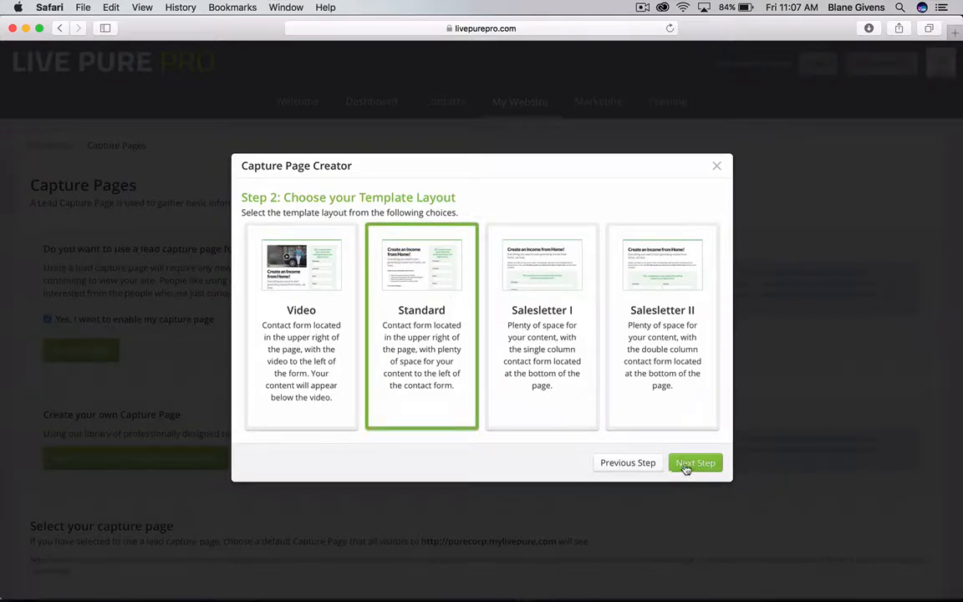
# Browse the available themes, pick Lifestyle, and finish the creator wizard.
pyautogui.click(686, 466)
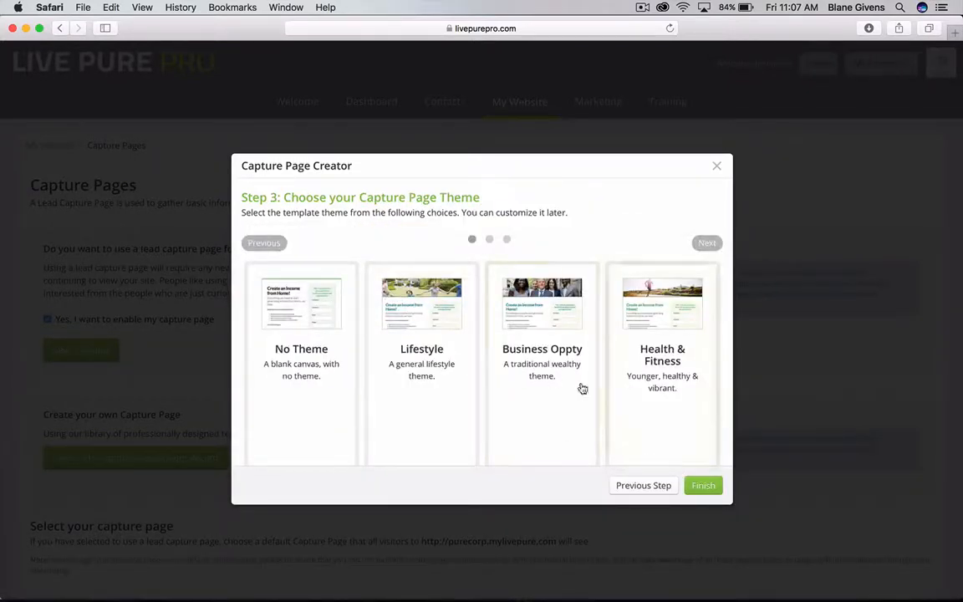
pyautogui.click(708, 244)
pyautogui.click(708, 245)
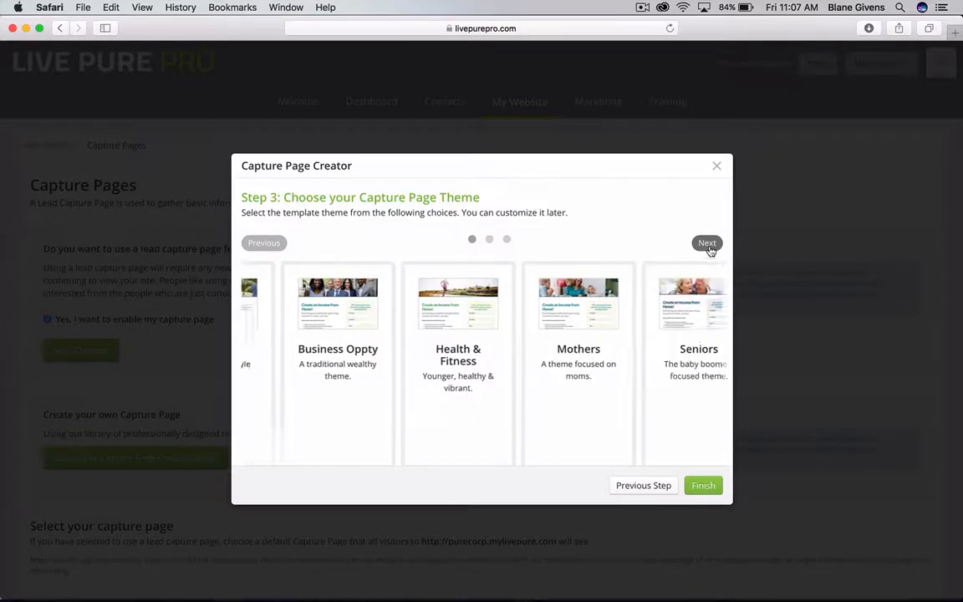
pyautogui.click(708, 244)
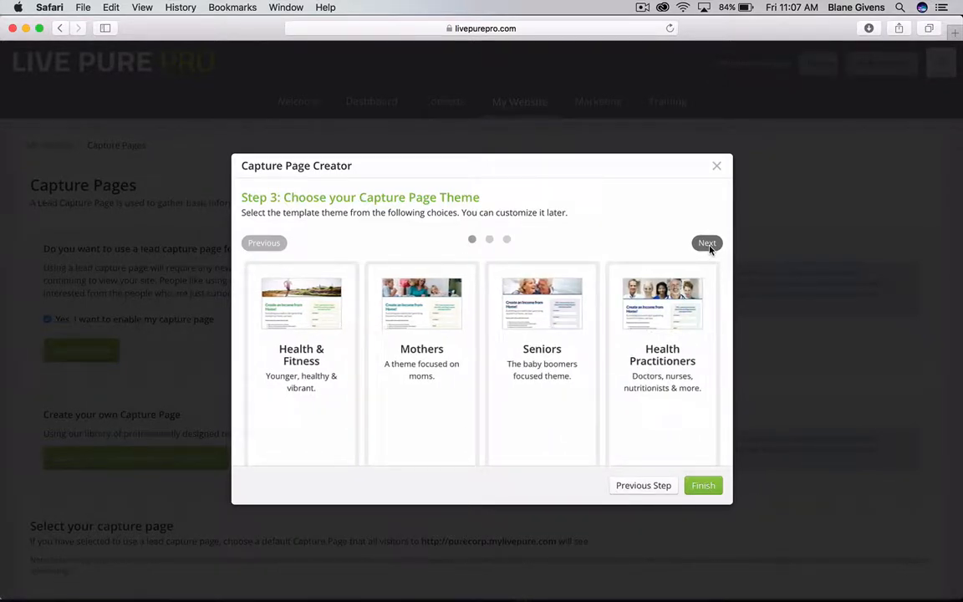
pyautogui.click(709, 246)
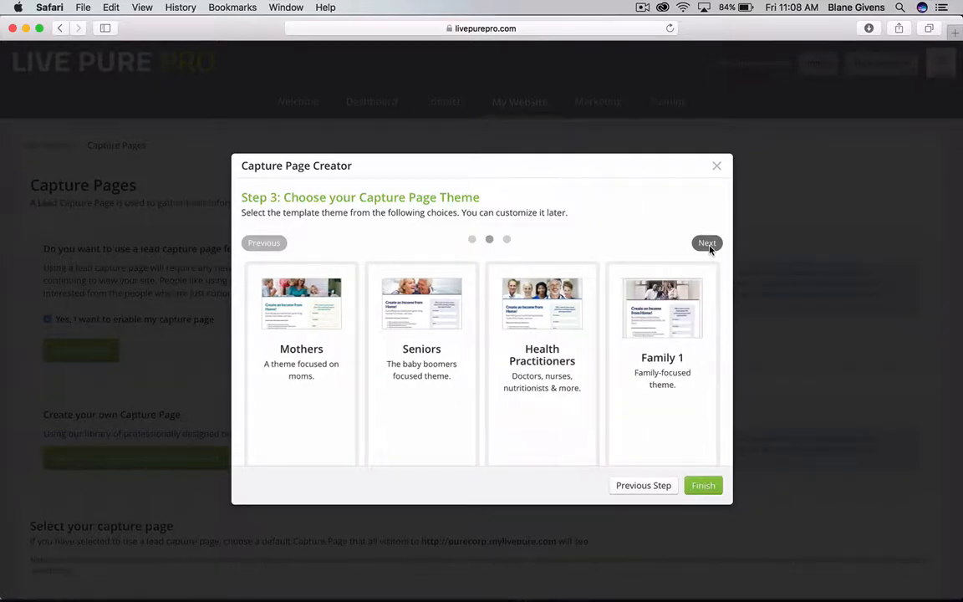
pyautogui.click(709, 245)
pyautogui.click(708, 244)
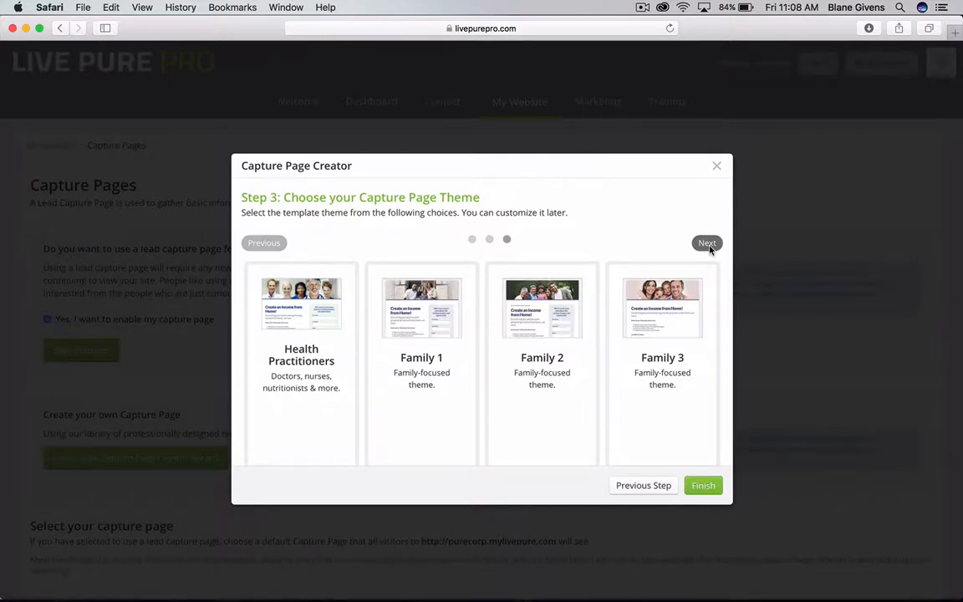
pyautogui.click(709, 246)
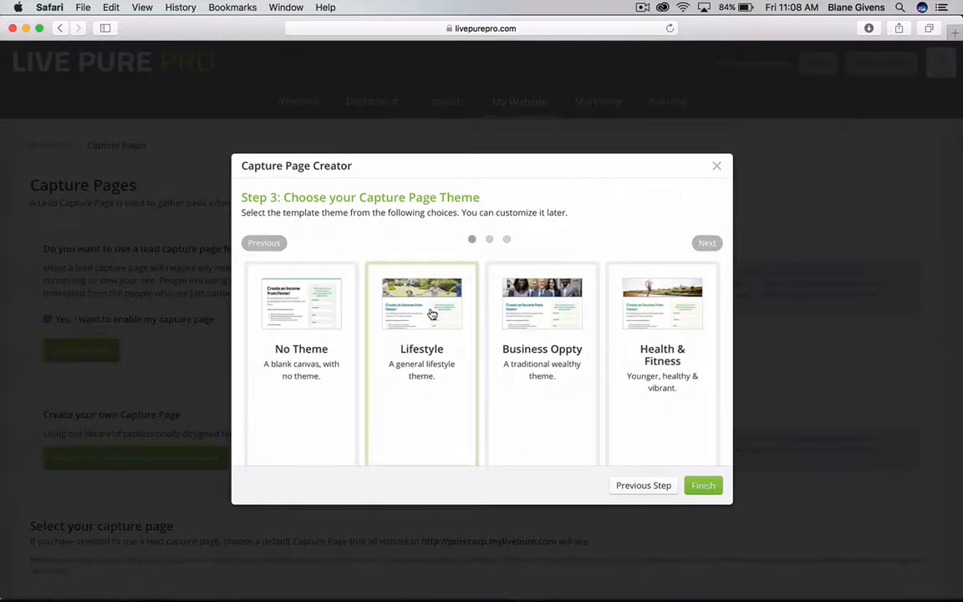
pyautogui.click(432, 313)
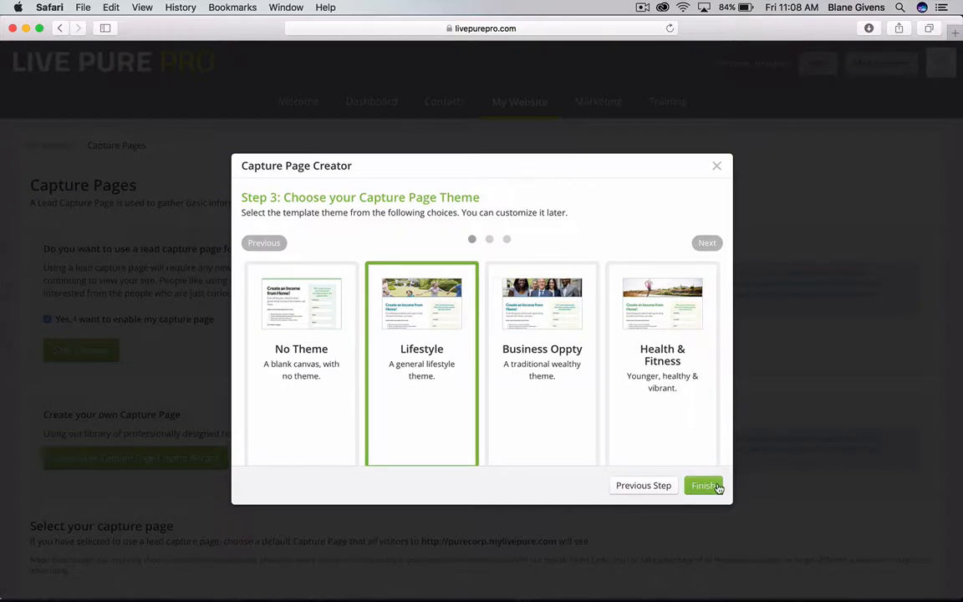
pyautogui.click(707, 486)
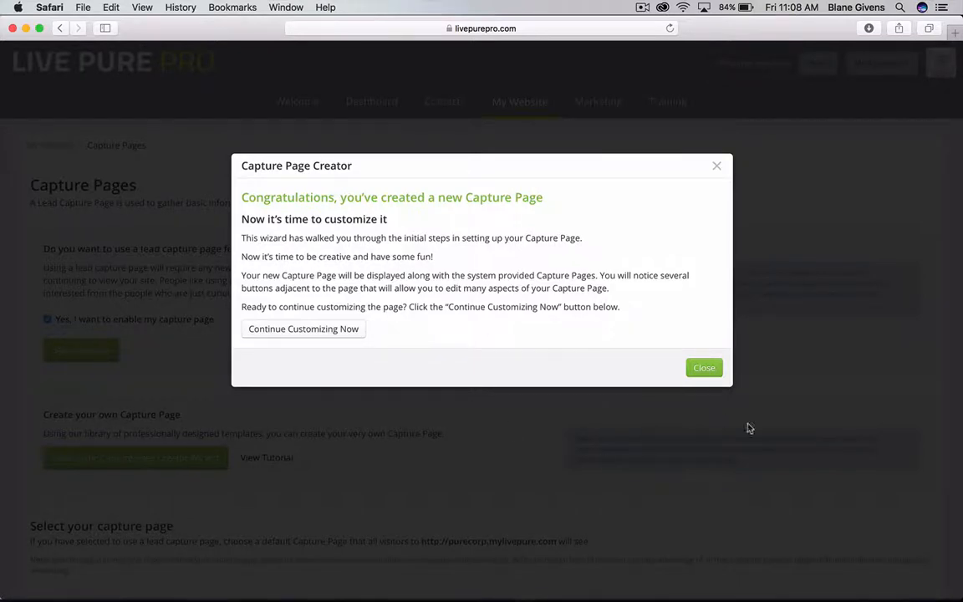
# Replace the CP1 placeholder headline with 'Learn more about Live PURE'.
pyautogui.click(288, 336)
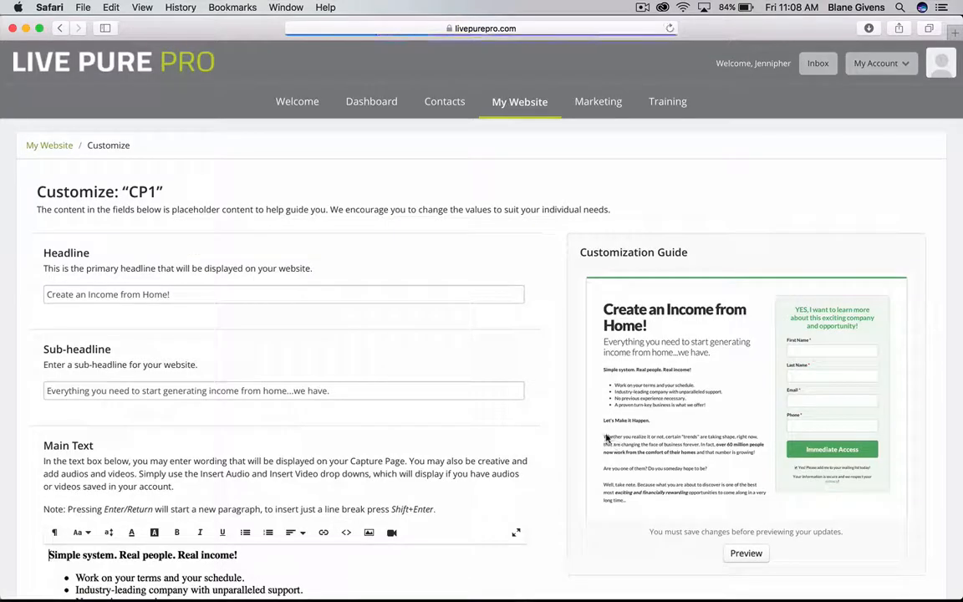
pyautogui.scroll(-2, 604, 433)
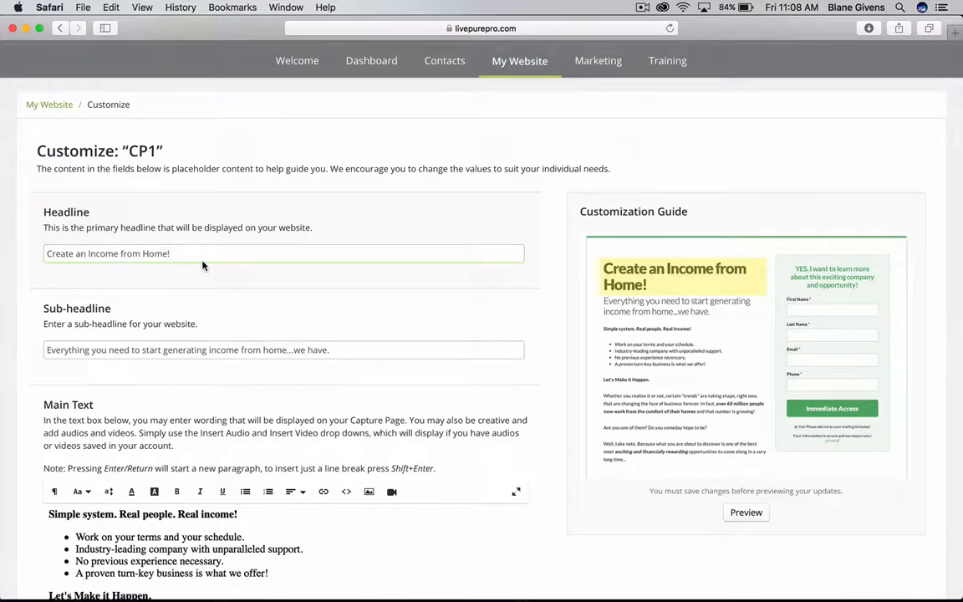
pyautogui.press('super+a')
pyautogui.press('BackSpace')
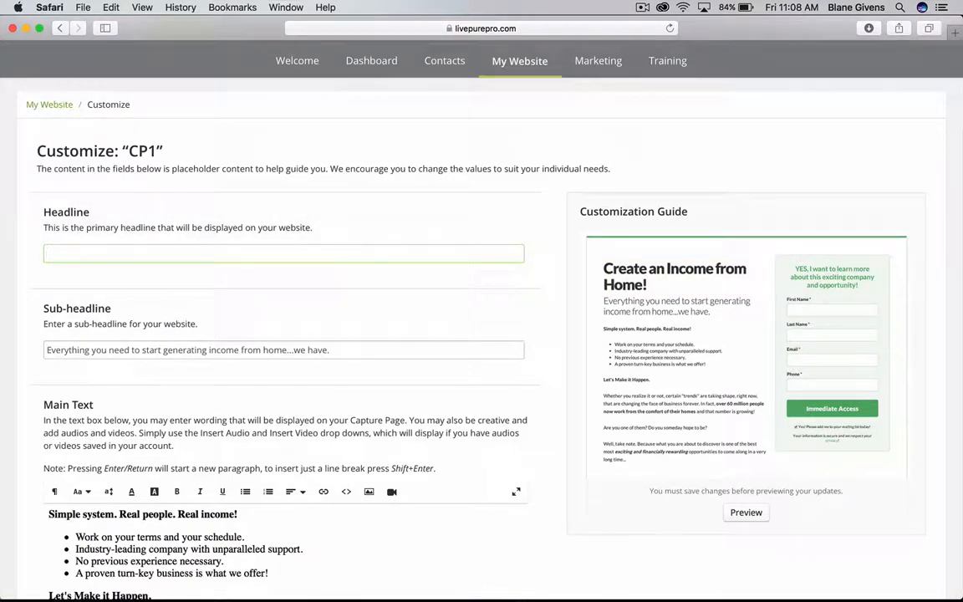
pyautogui.write('Learn more about Live PURE!')
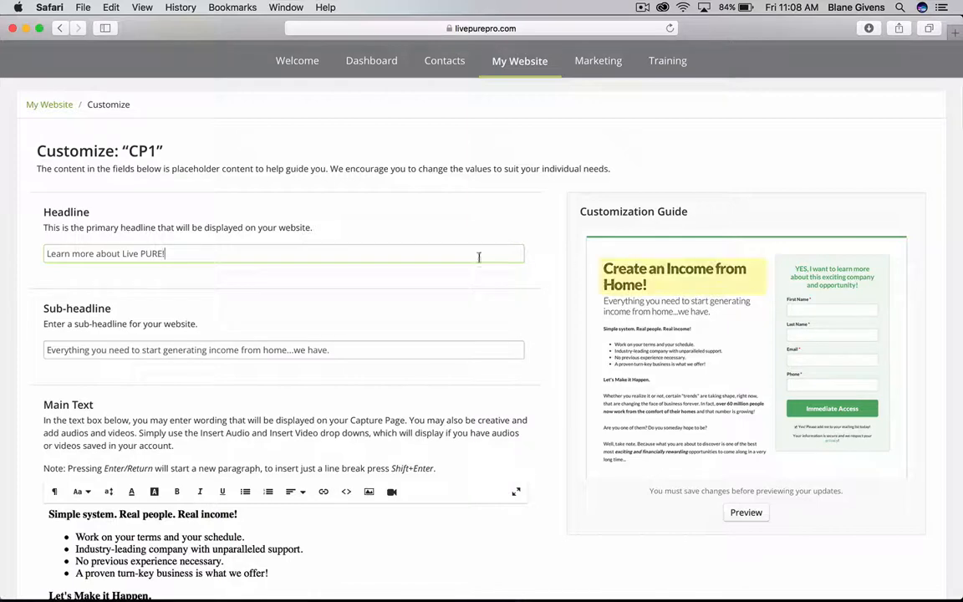
pyautogui.scroll(-3, 452, 254)
pyautogui.scroll(-3, 335, 313)
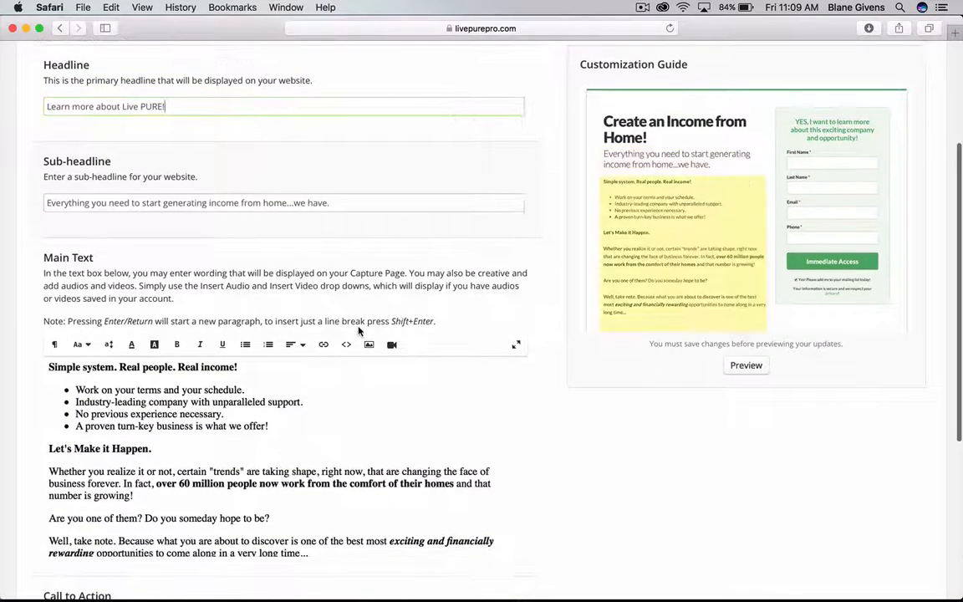
pyautogui.scroll(1, 163, 269)
pyautogui.scroll(-1, 125, 138)
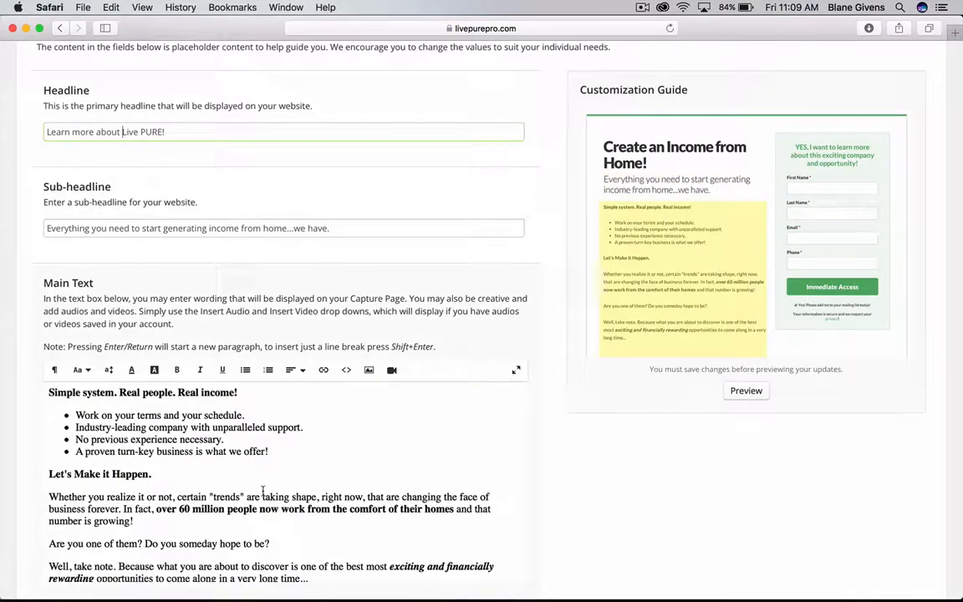
pyautogui.scroll(-1, 263, 491)
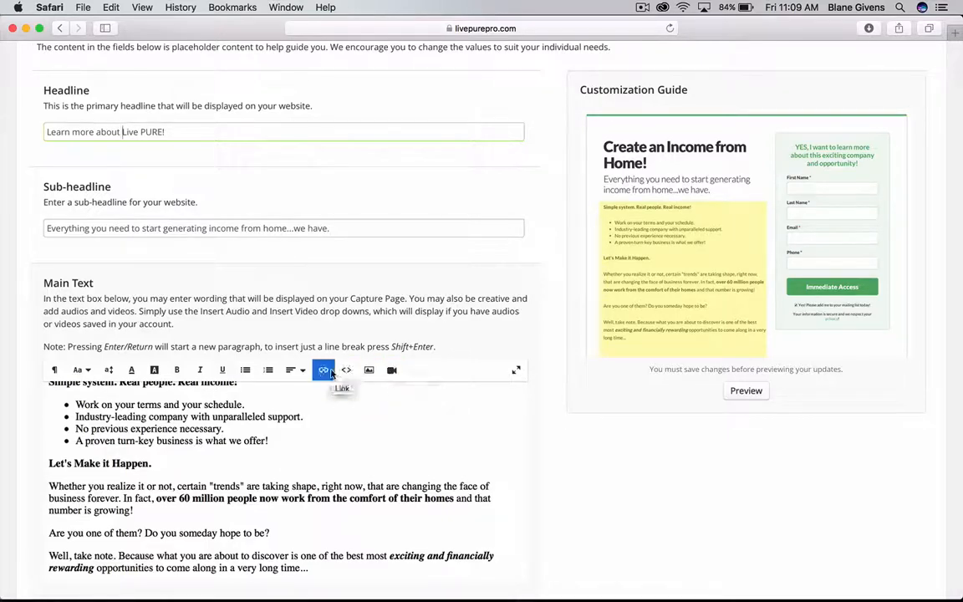
pyautogui.scroll(-2, 331, 370)
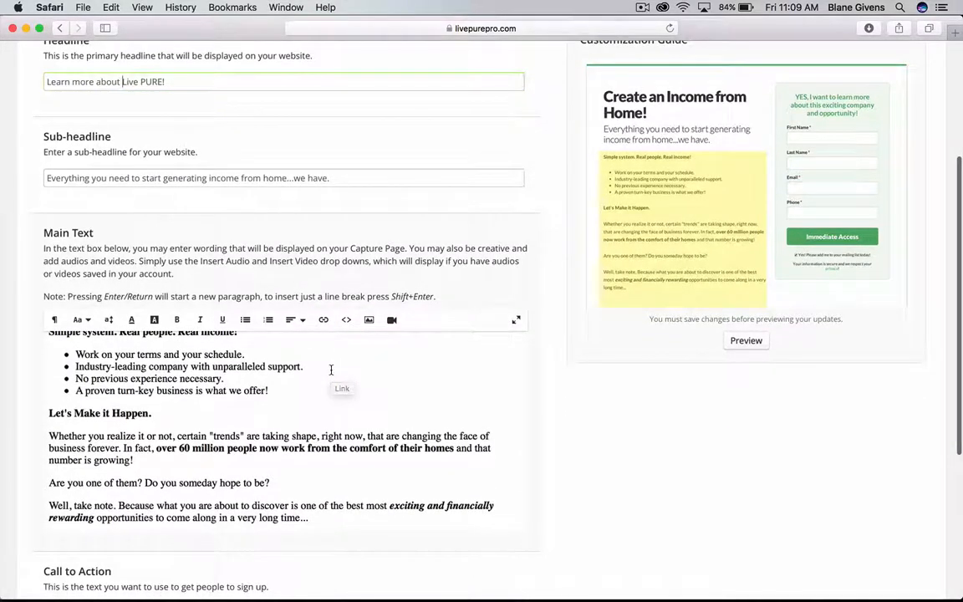
pyautogui.scroll(-2, 331, 370)
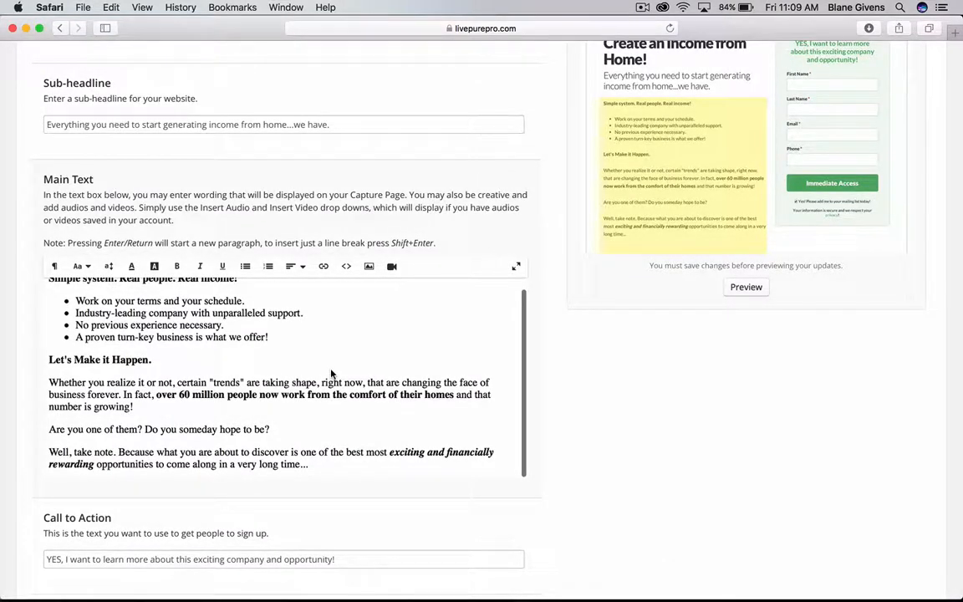
pyautogui.scroll(-5, 331, 373)
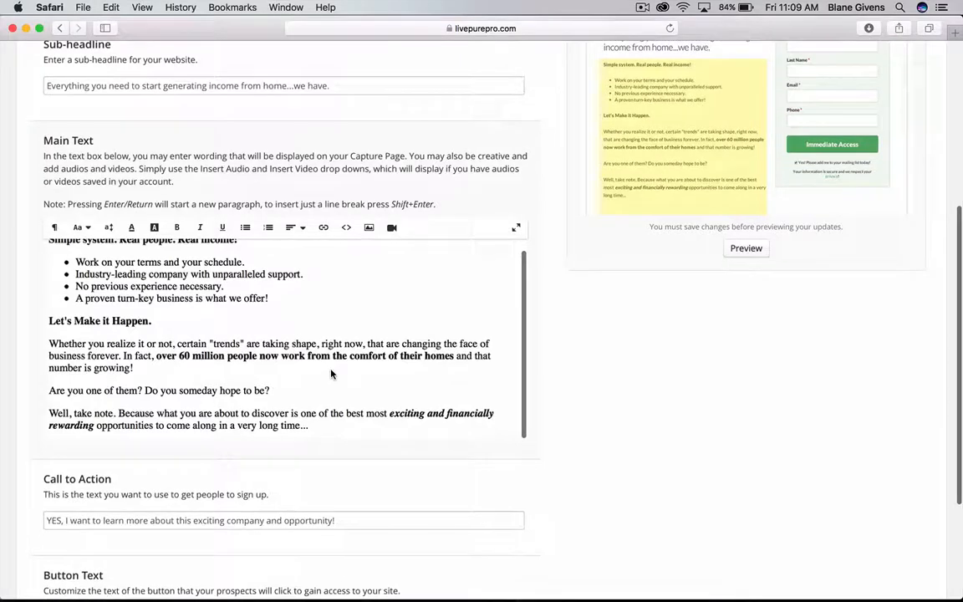
pyautogui.scroll(-2, 174, 428)
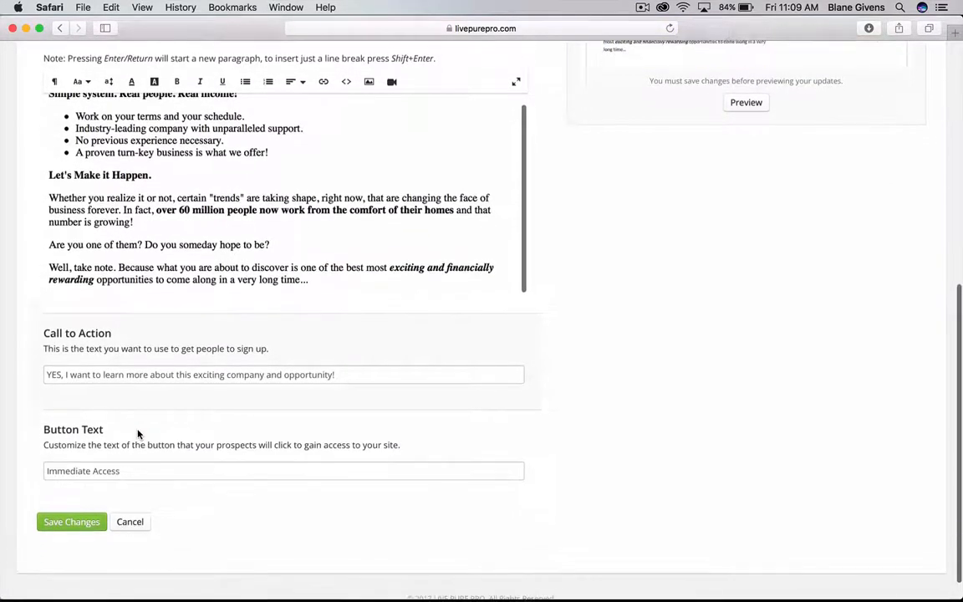
pyautogui.scroll(14, 147, 201)
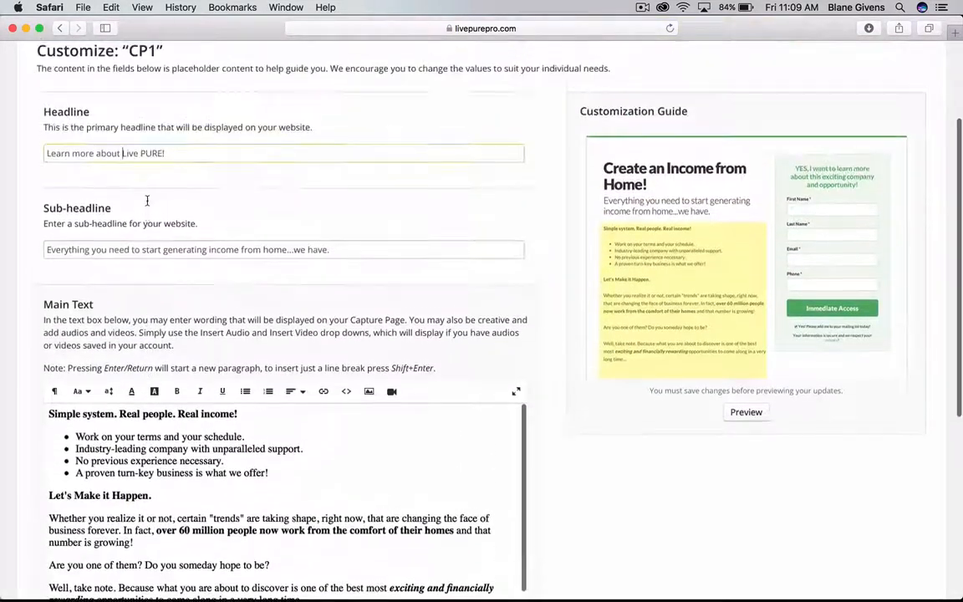
pyautogui.scroll(-5, 251, 218)
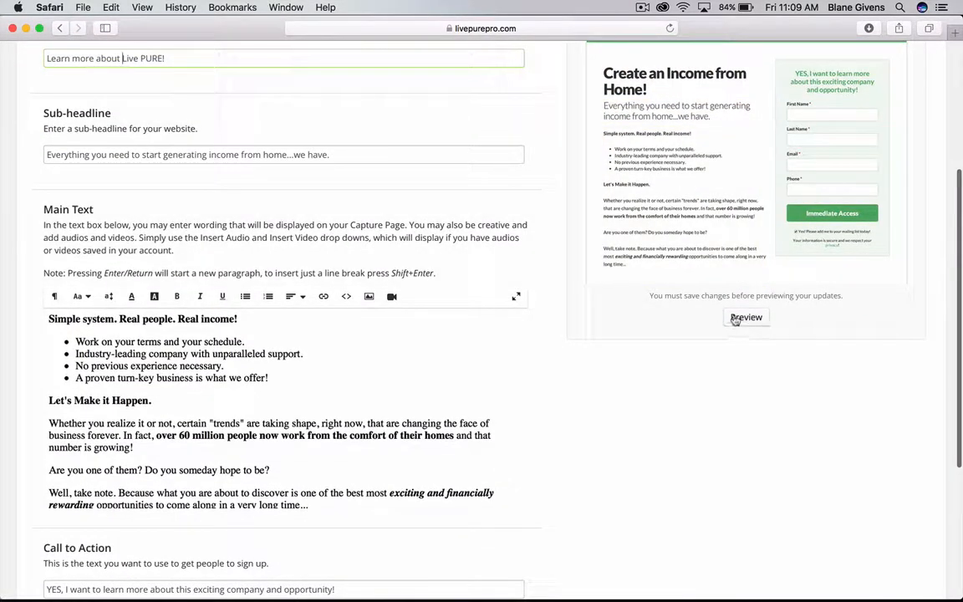
pyautogui.scroll(-1, 316, 398)
pyautogui.scroll(1, 316, 400)
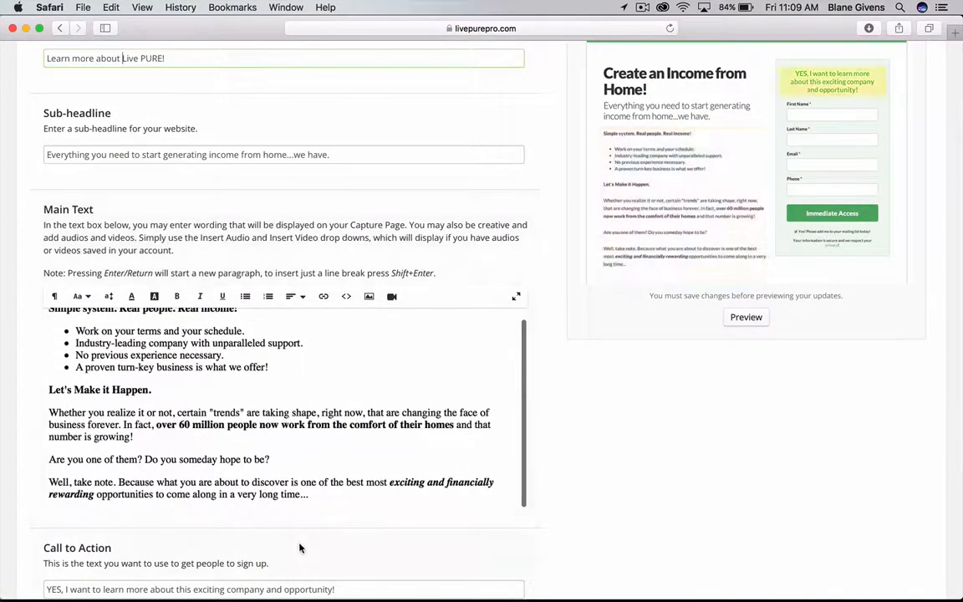
pyautogui.scroll(-7, 301, 545)
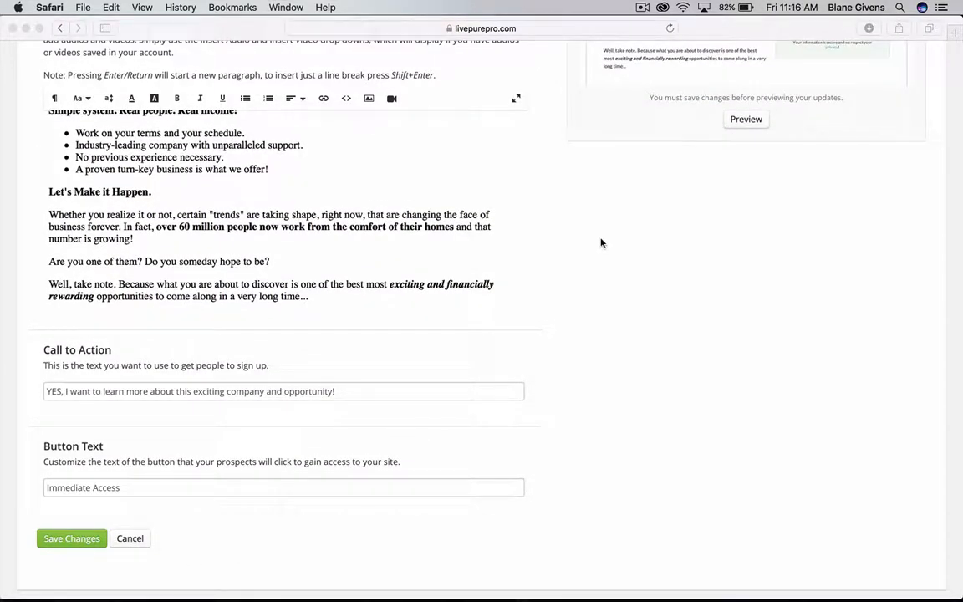
pyautogui.scroll(-1, 461, 307)
pyautogui.scroll(-1, 461, 306)
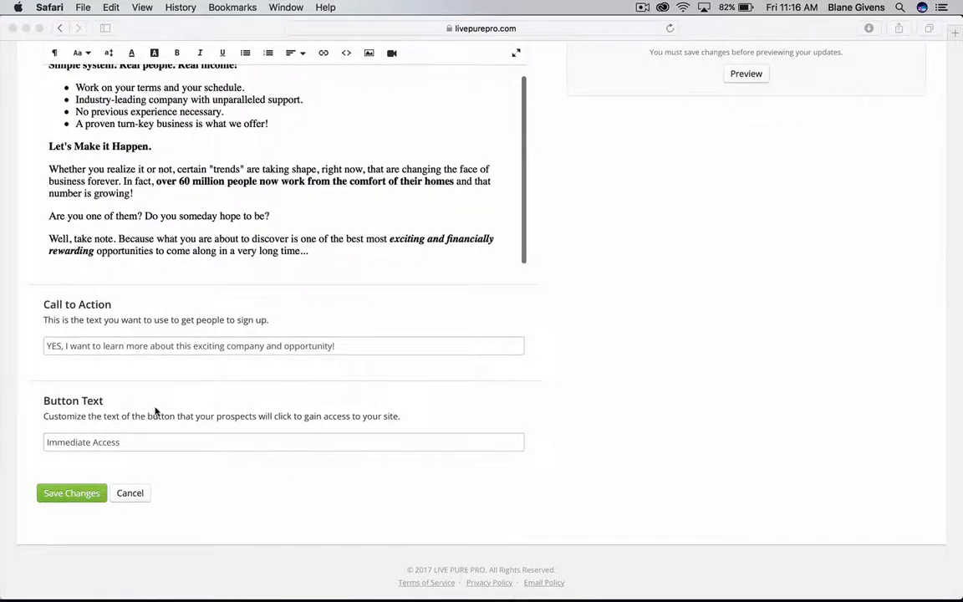
# Review CP1's Button Text and Call to Action fields, then save the content changes.
pyautogui.click(123, 439)
pyautogui.click(126, 442)
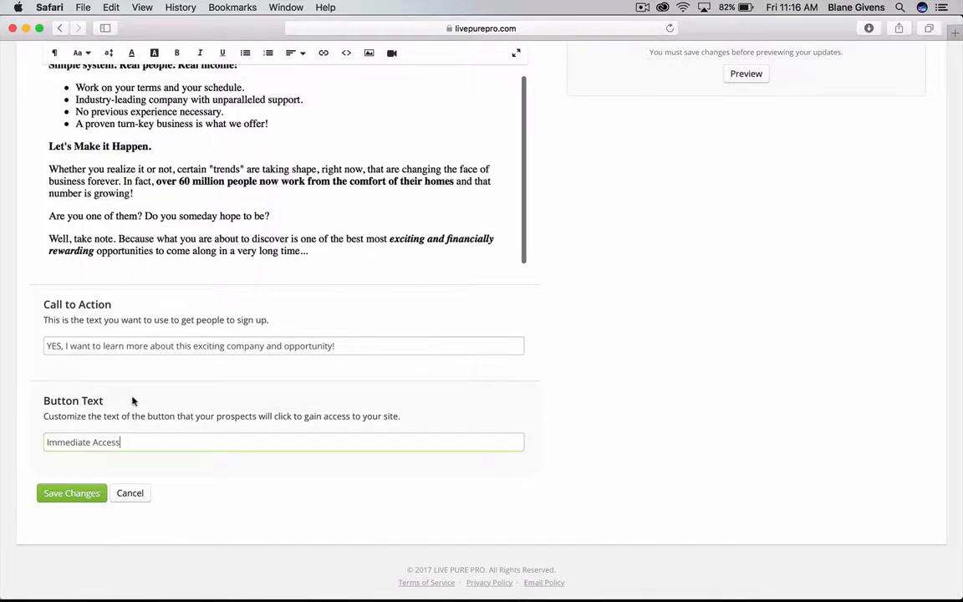
pyautogui.click(153, 351)
pyautogui.scroll(2, 475, 284)
pyautogui.scroll(2, 477, 286)
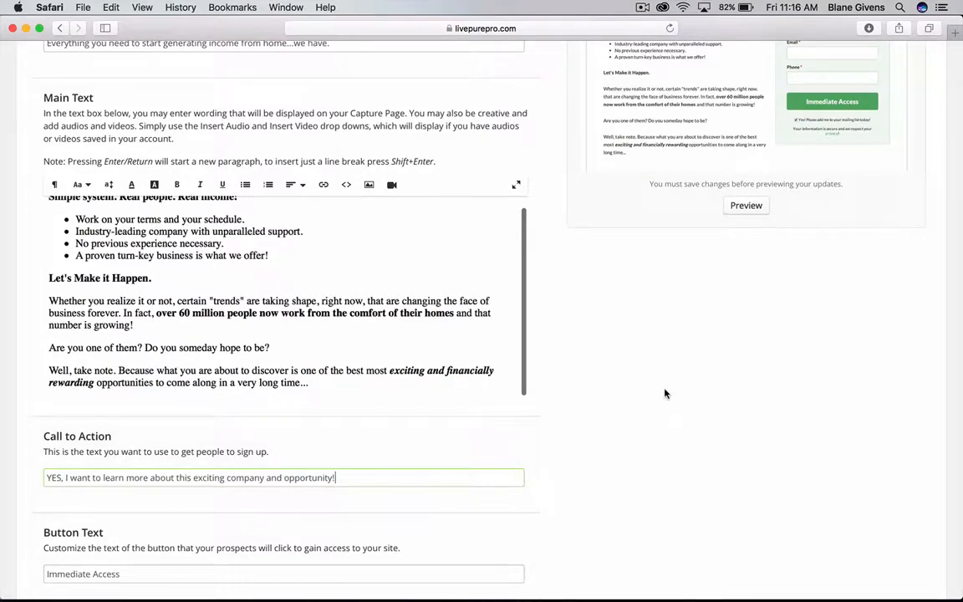
pyautogui.scroll(-5, 666, 394)
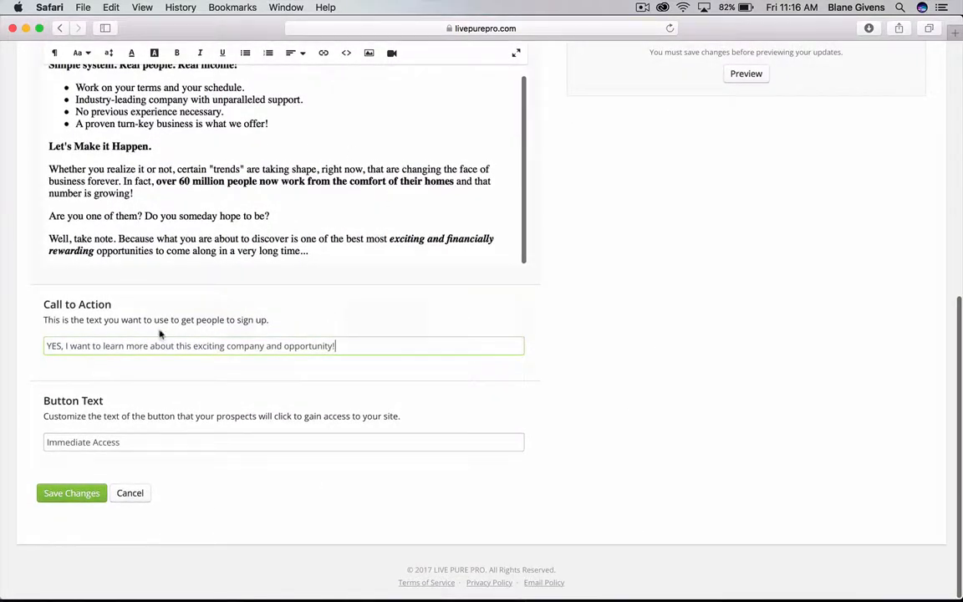
pyautogui.click(79, 493)
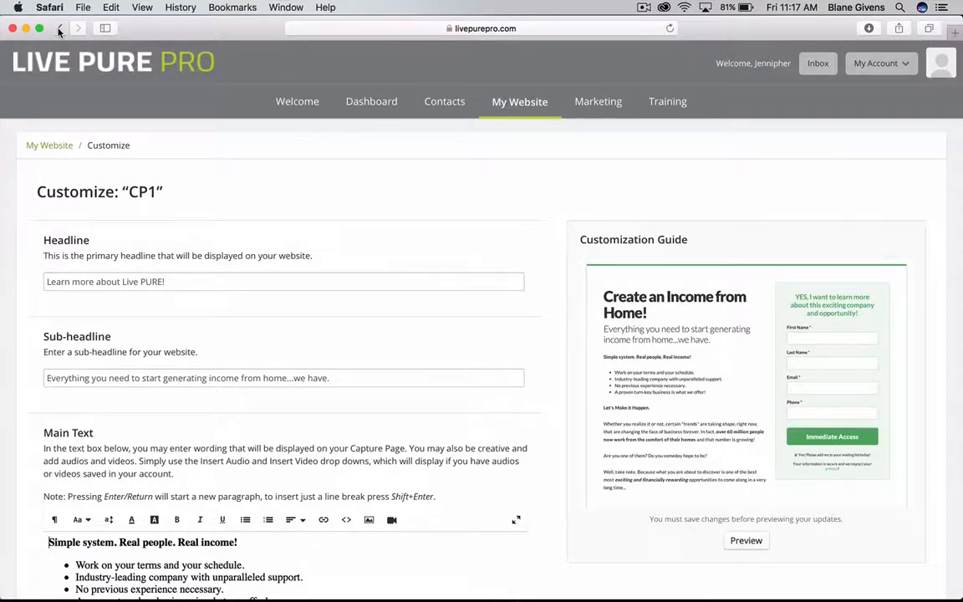
# Go back to the capture pages list and scroll to the new CP1 entry.
pyautogui.click(58, 29)
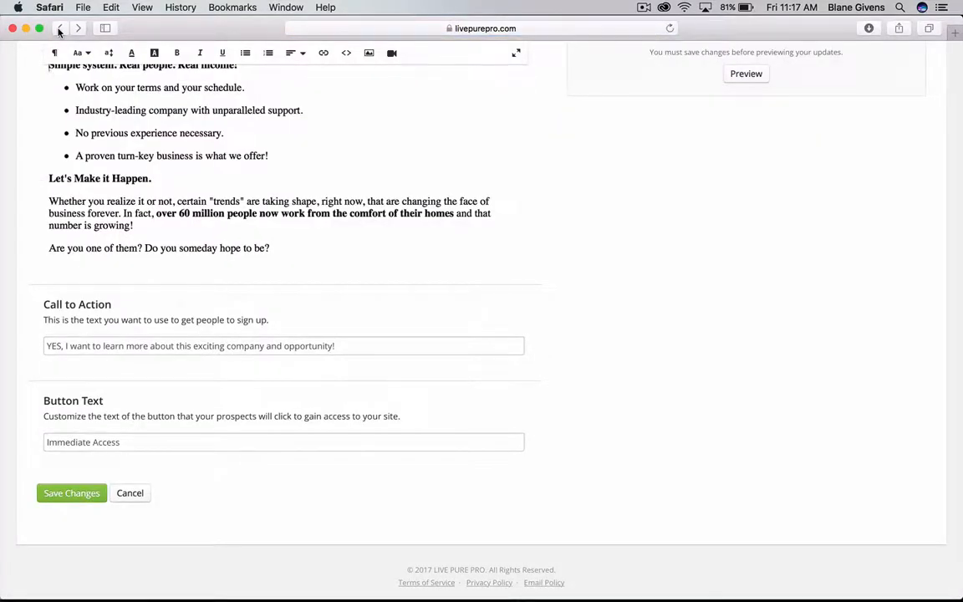
pyautogui.click(58, 28)
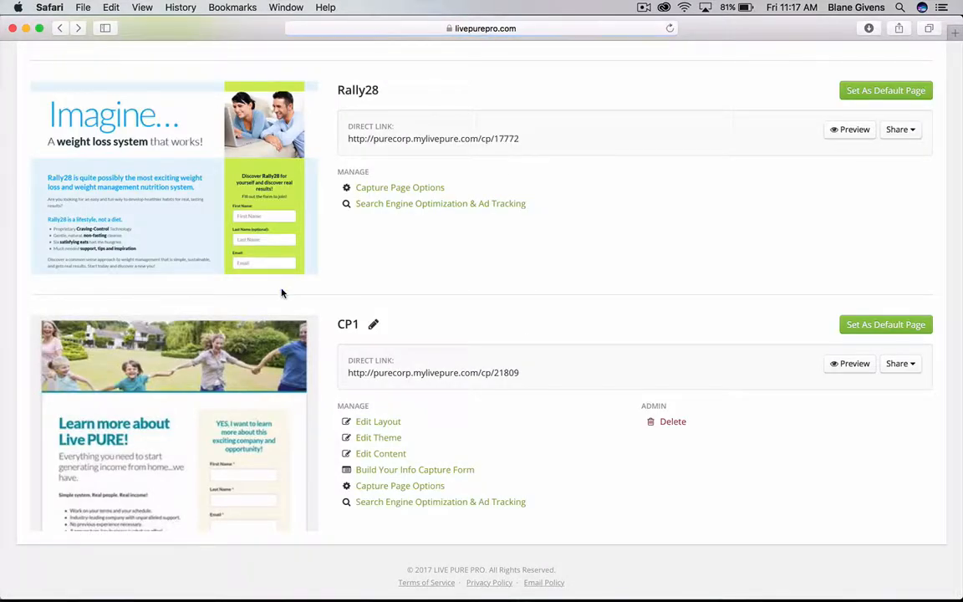
pyautogui.scroll(10, 282, 292)
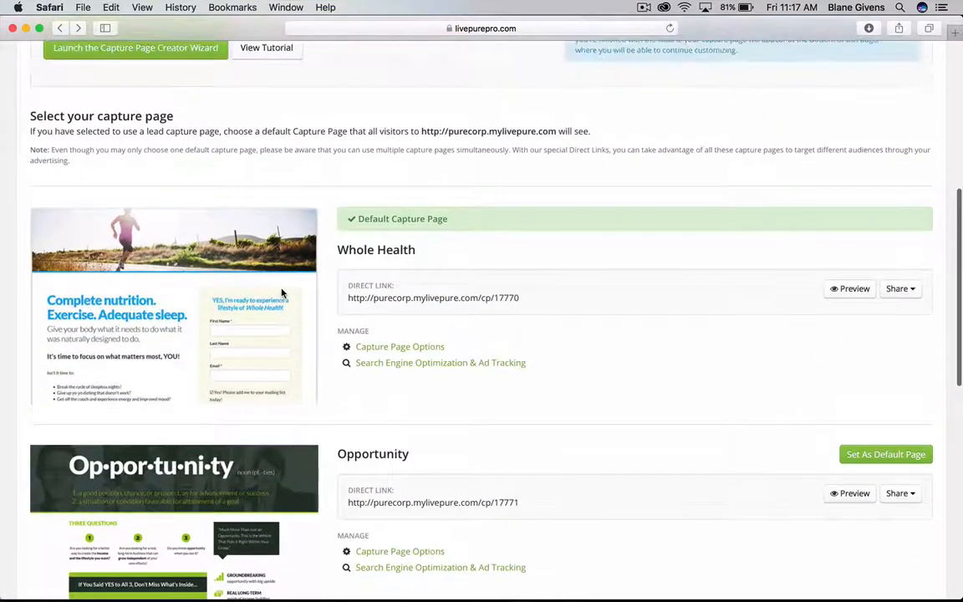
pyautogui.scroll(-10, 282, 293)
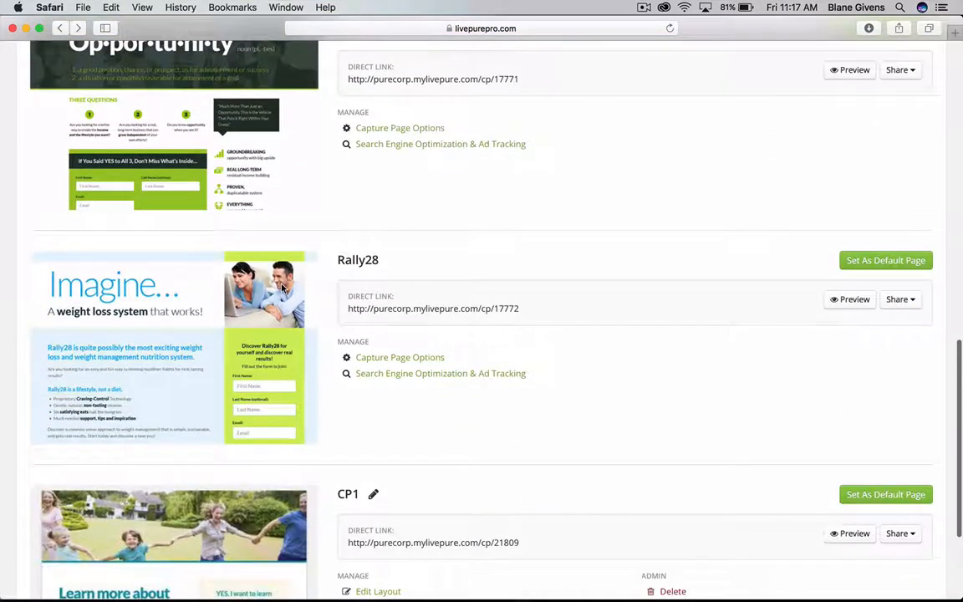
pyautogui.scroll(-5, 281, 288)
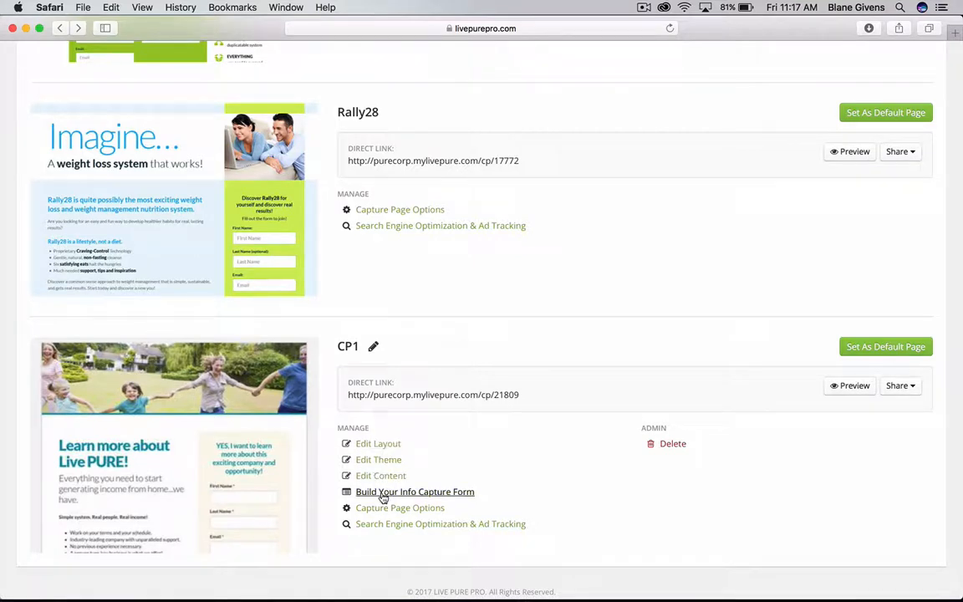
# Open Build Your Info Capture Form for CP1.
pyautogui.scroll(-2, 393, 500)
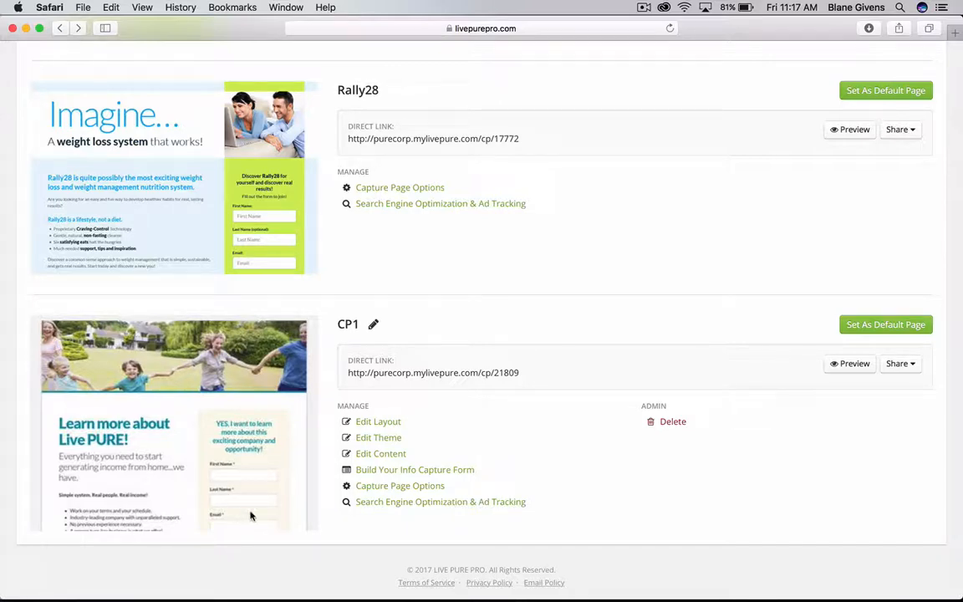
pyautogui.click(383, 472)
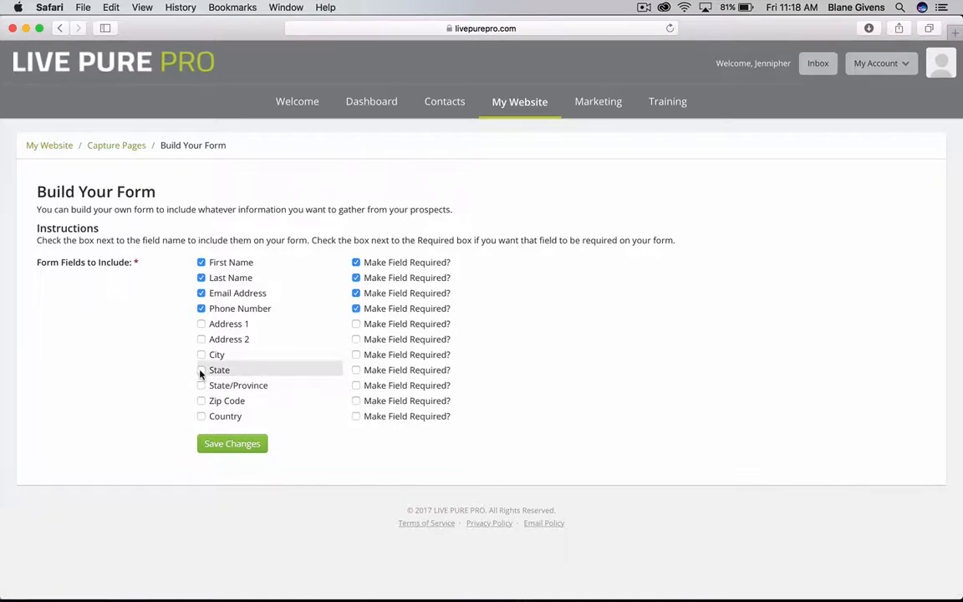
# Make City and State required fields on CP1's form and save the changes.
pyautogui.click(356, 355)
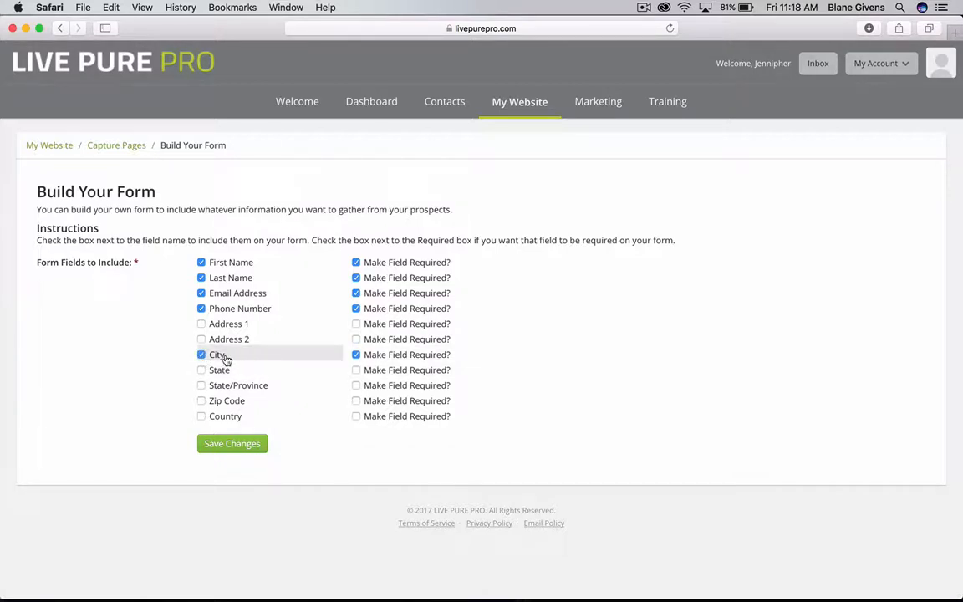
pyautogui.click(356, 370)
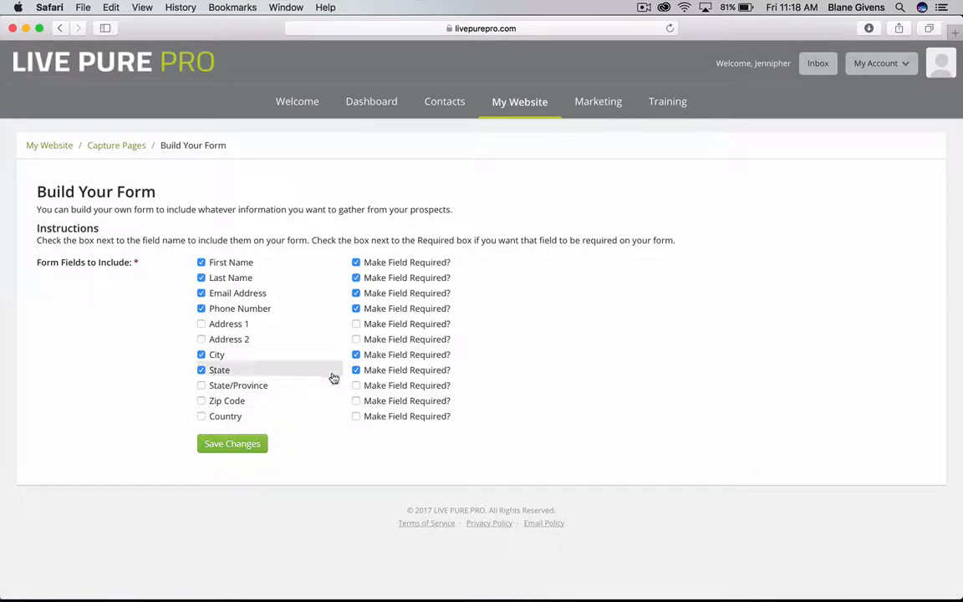
pyautogui.click(235, 443)
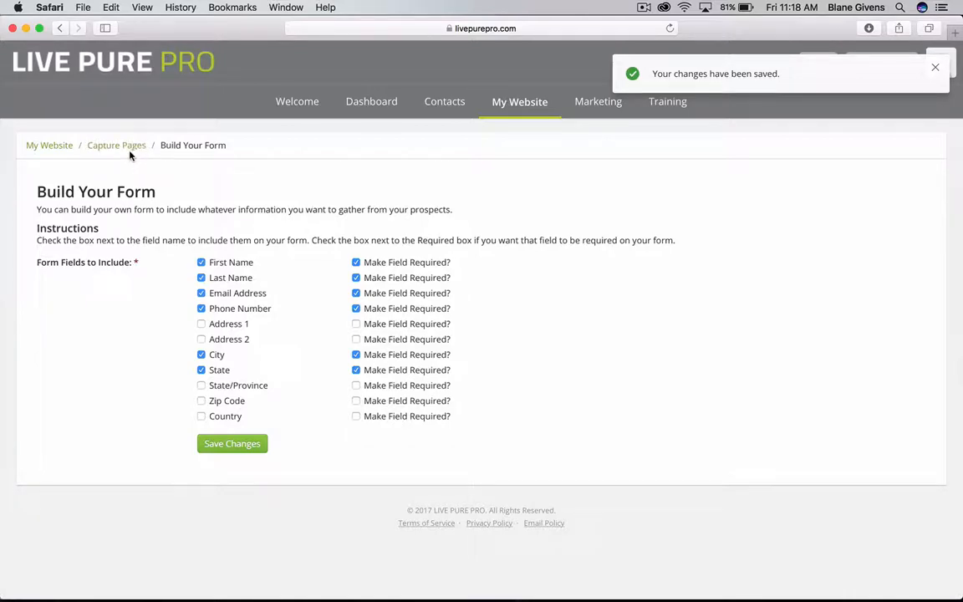
pyautogui.click(121, 148)
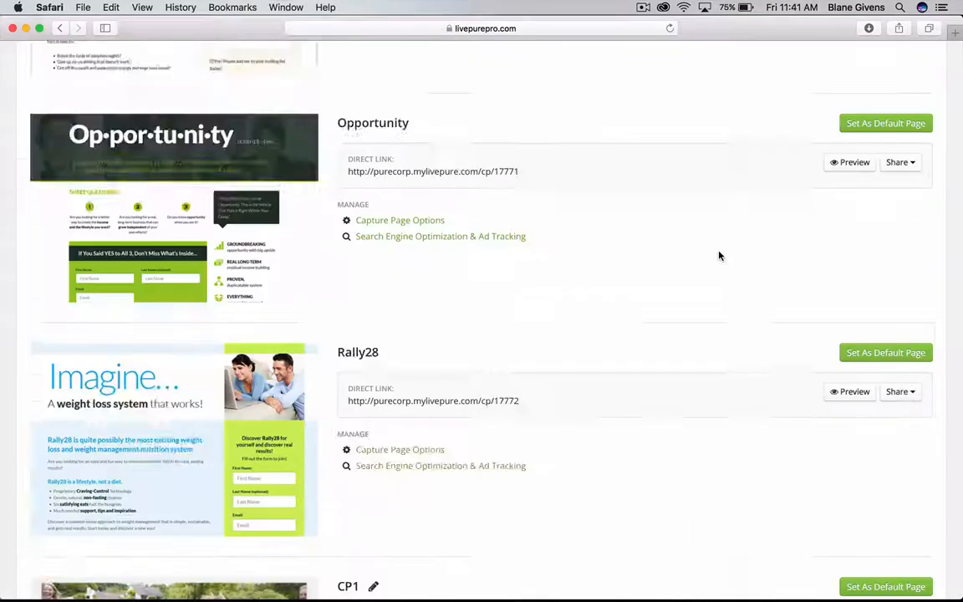
# Preview the CP1 capture page in a new tab.
pyautogui.scroll(-5, 719, 256)
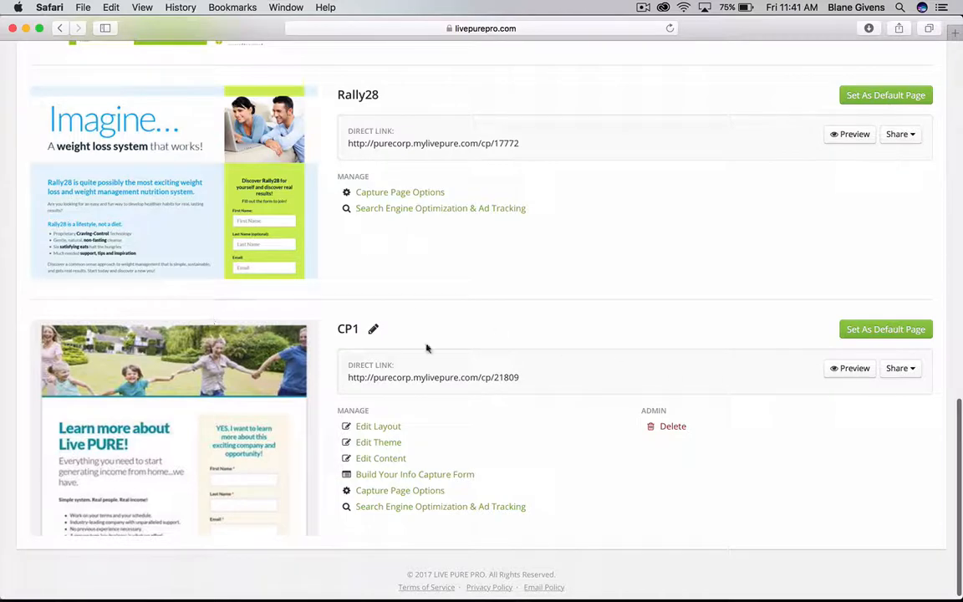
pyautogui.click(837, 375)
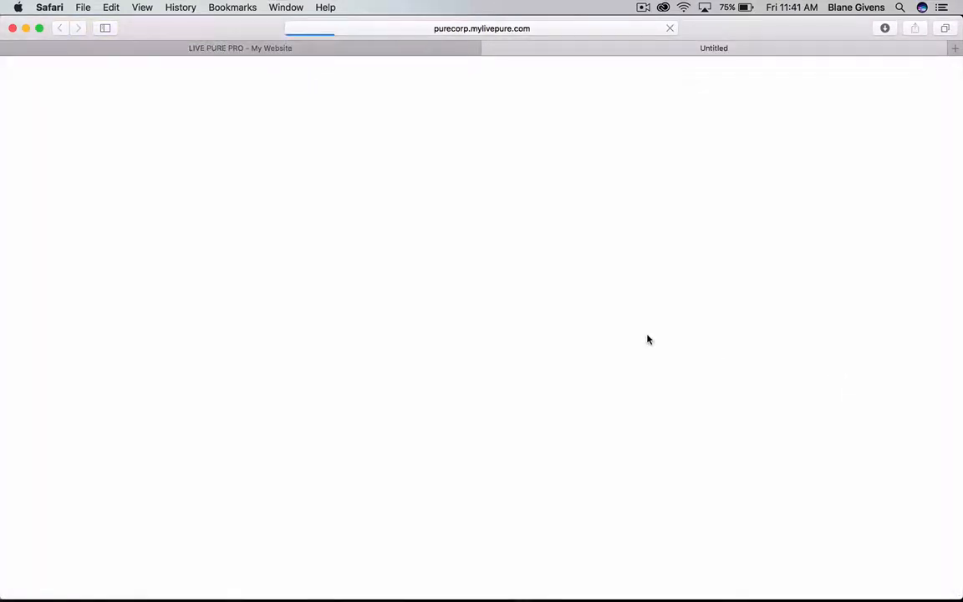
pyautogui.scroll(-5, 600, 316)
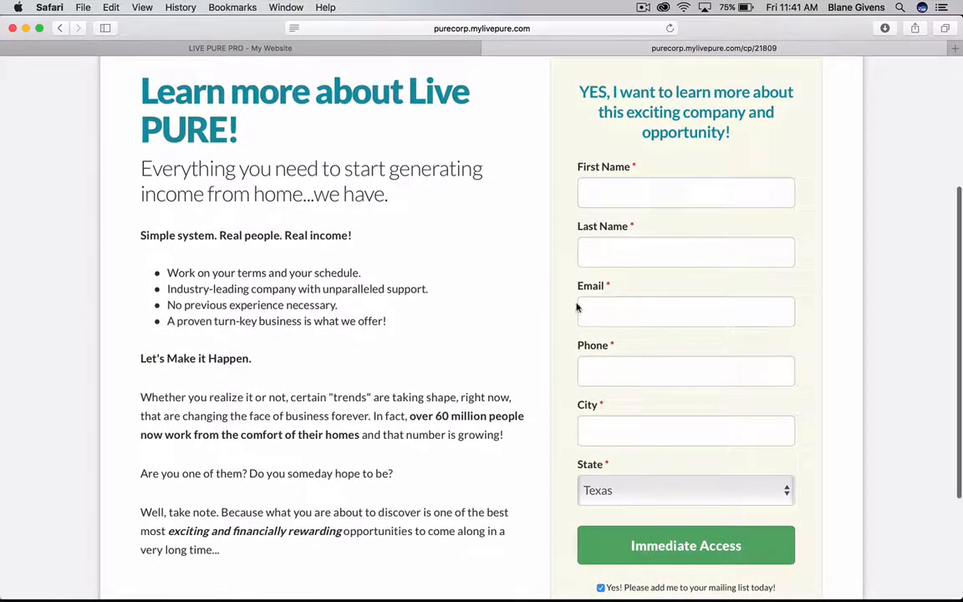
pyautogui.scroll(2, 576, 305)
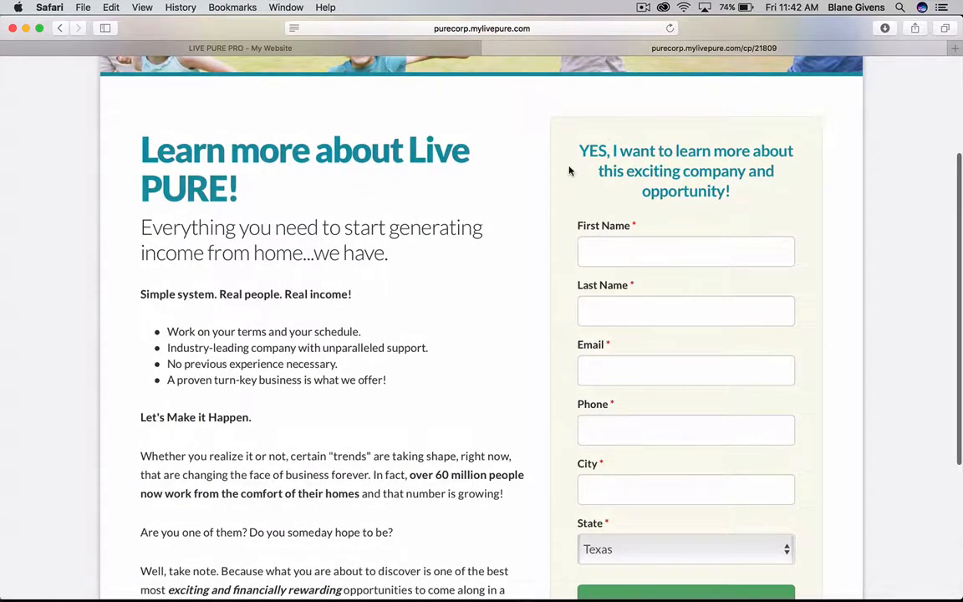
pyautogui.scroll(-2, 570, 171)
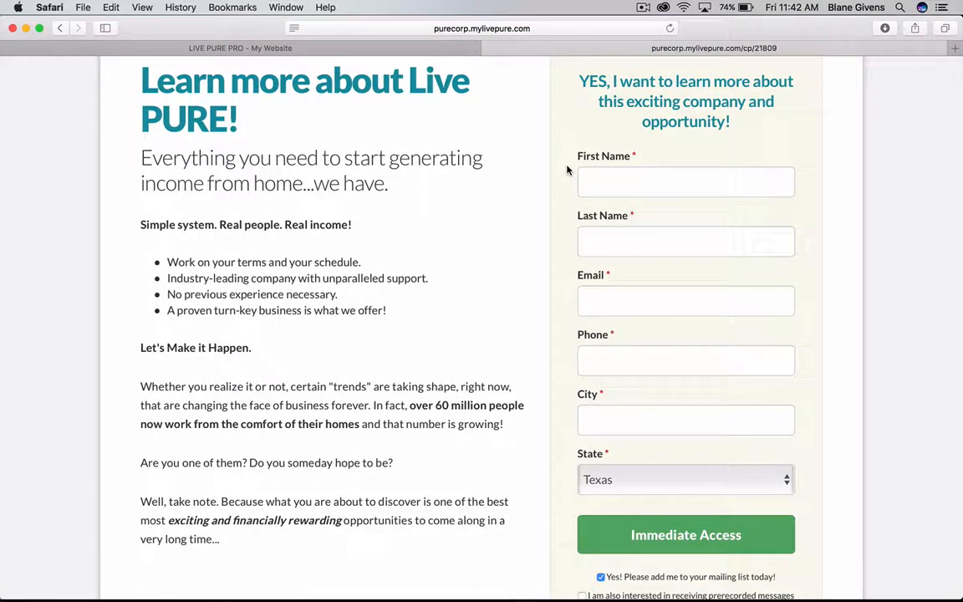
# Fill in the test contact's first name, last name, e-mail address and phone number.
pyautogui.click(619, 179)
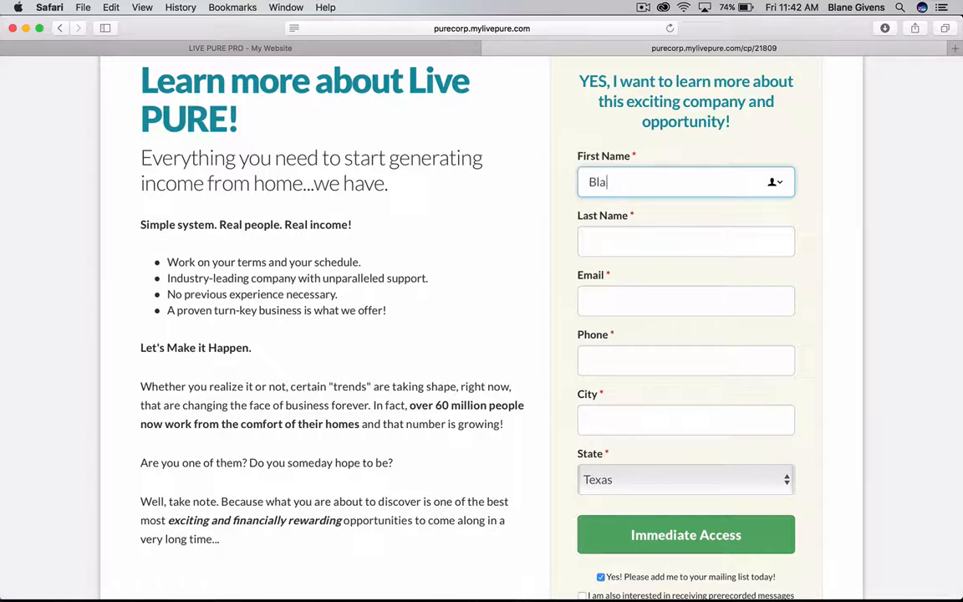
pyautogui.press('Tab')
pyautogui.press('Tab')
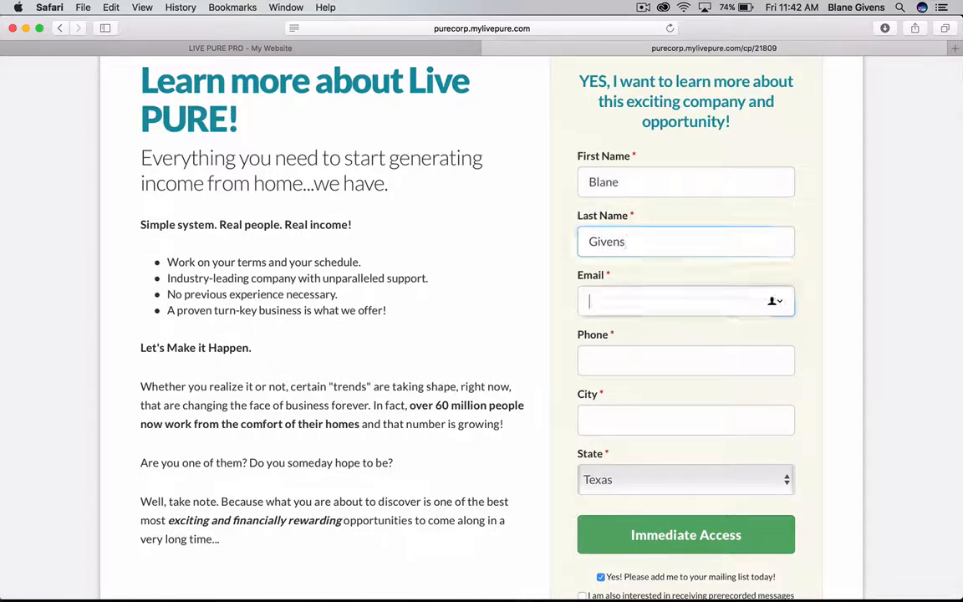
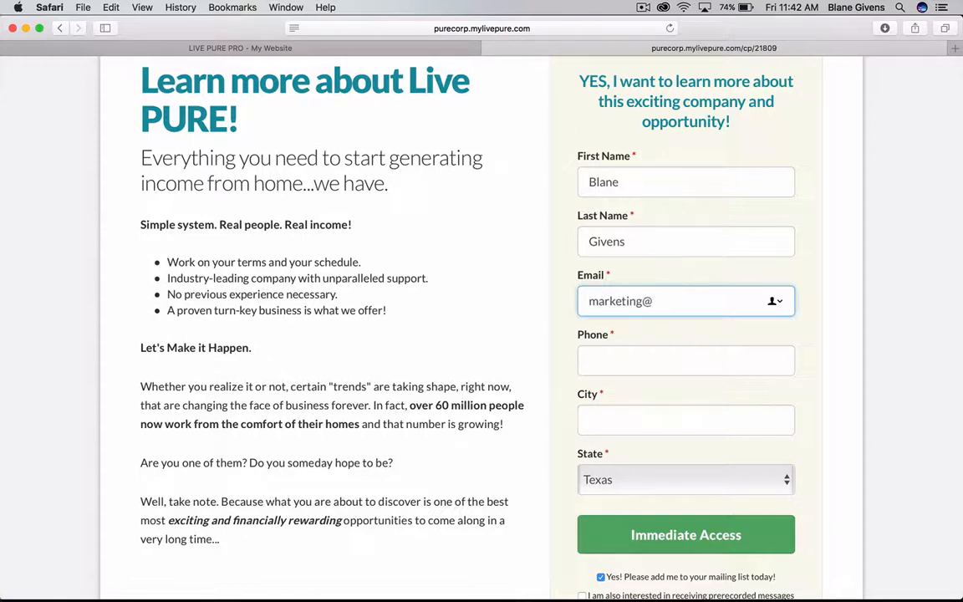
pyautogui.press('Tab')
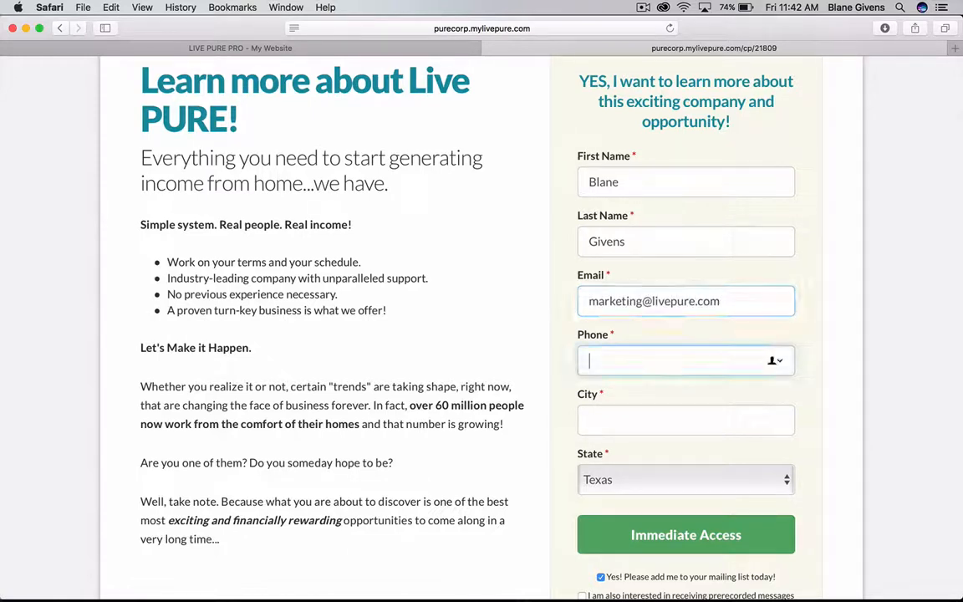
pyautogui.write('999999')
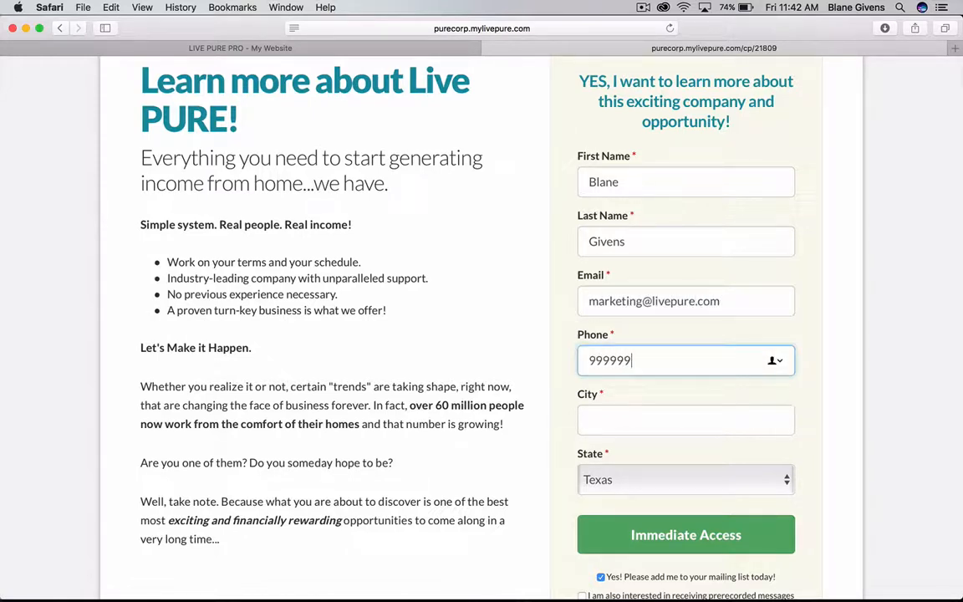
pyautogui.write('9999')
# Enter the contact's city and submit the test form.
pyautogui.click(631, 419)
pyautogui.write('Frisco')
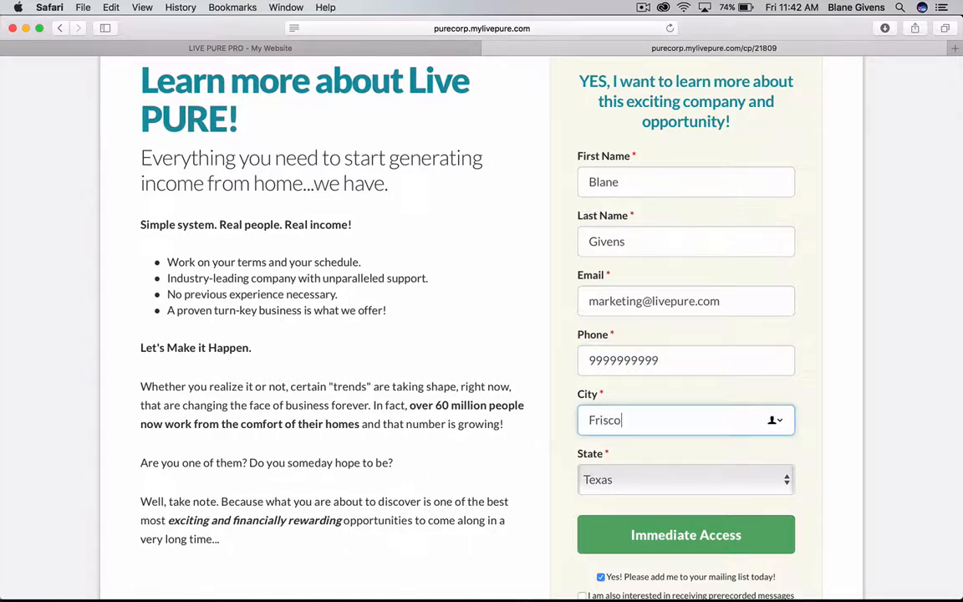
pyautogui.click(626, 503)
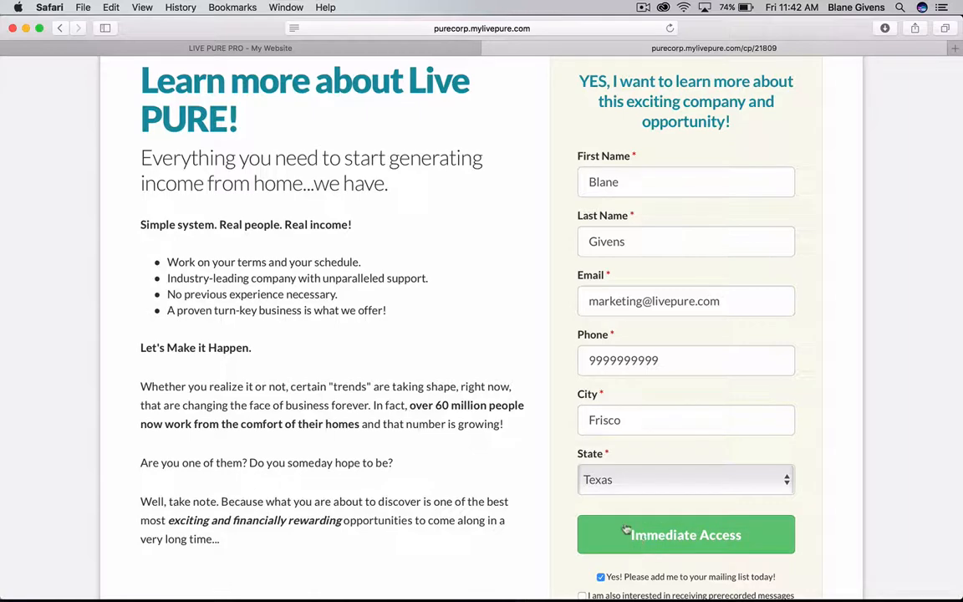
pyautogui.scroll(-3, 618, 522)
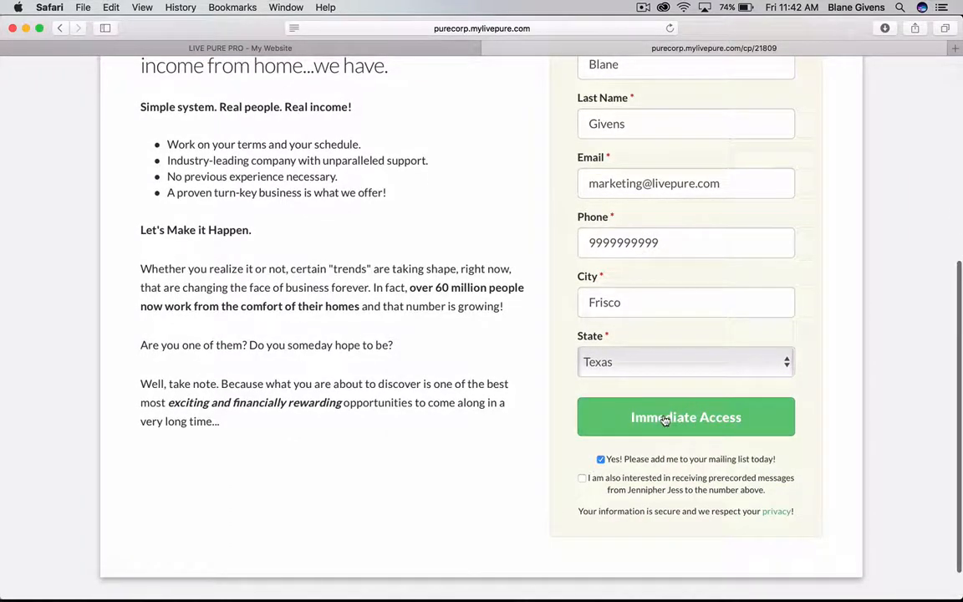
pyautogui.click(665, 420)
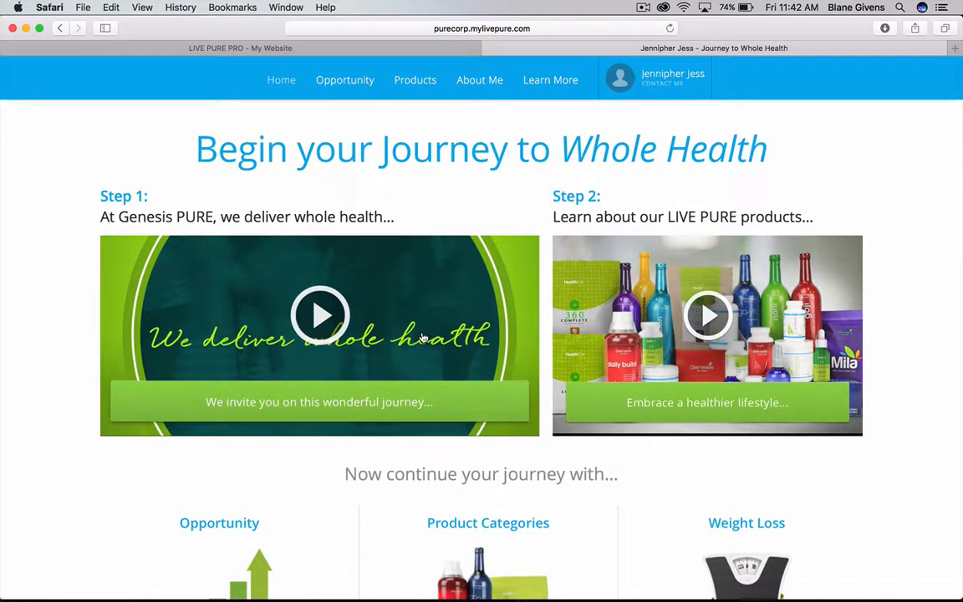
# Scroll through the Begin your Journey to Whole Health page and check its full web address.
pyautogui.scroll(-2, 422, 337)
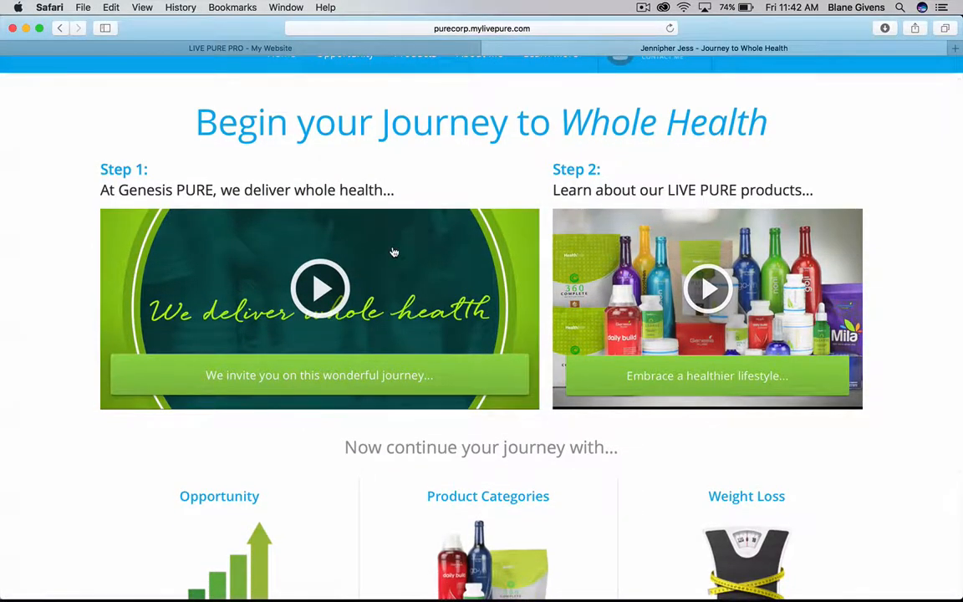
pyautogui.scroll(1, 394, 251)
pyautogui.scroll(-5, 394, 252)
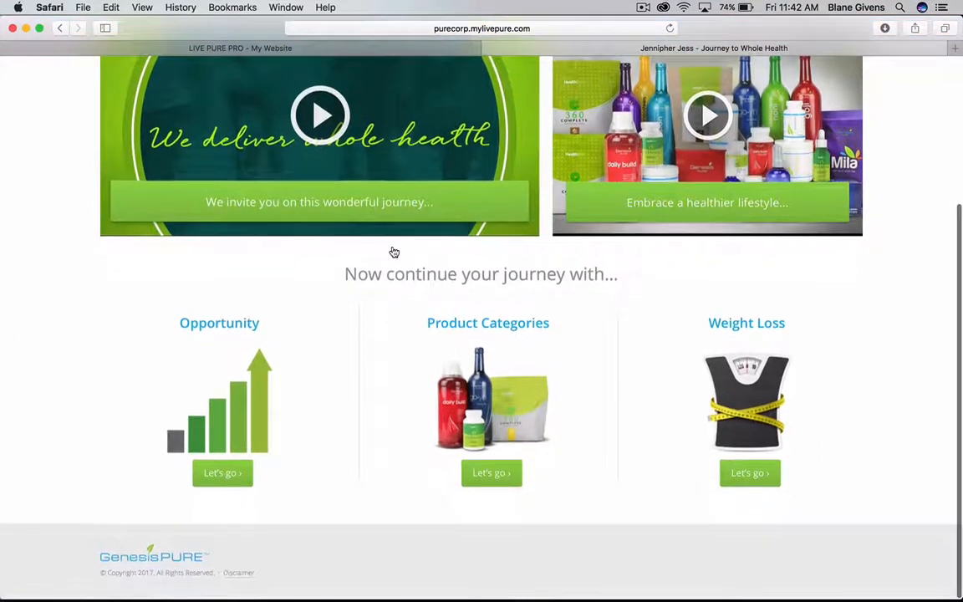
pyautogui.scroll(5, 394, 252)
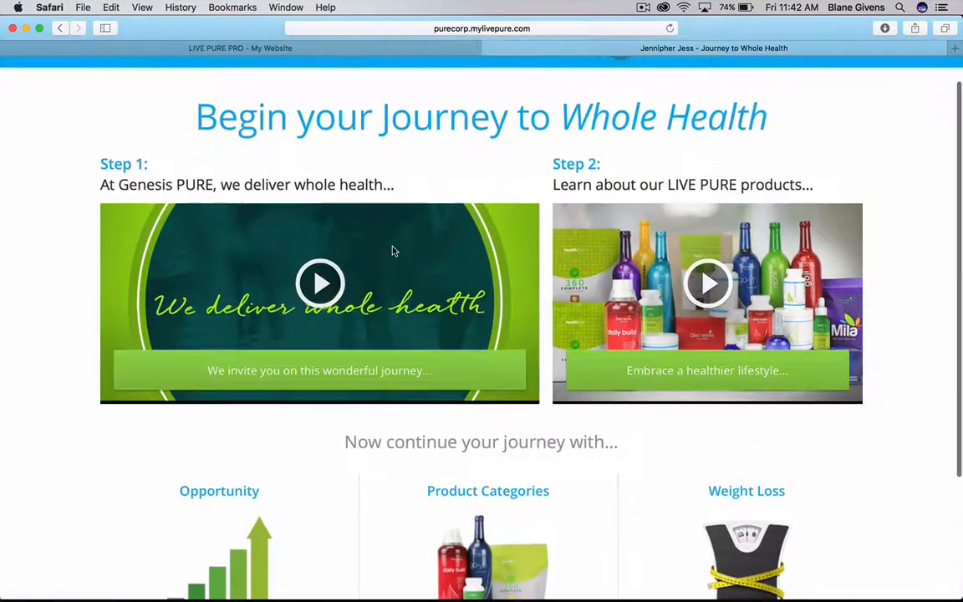
pyautogui.scroll(1, 414, 151)
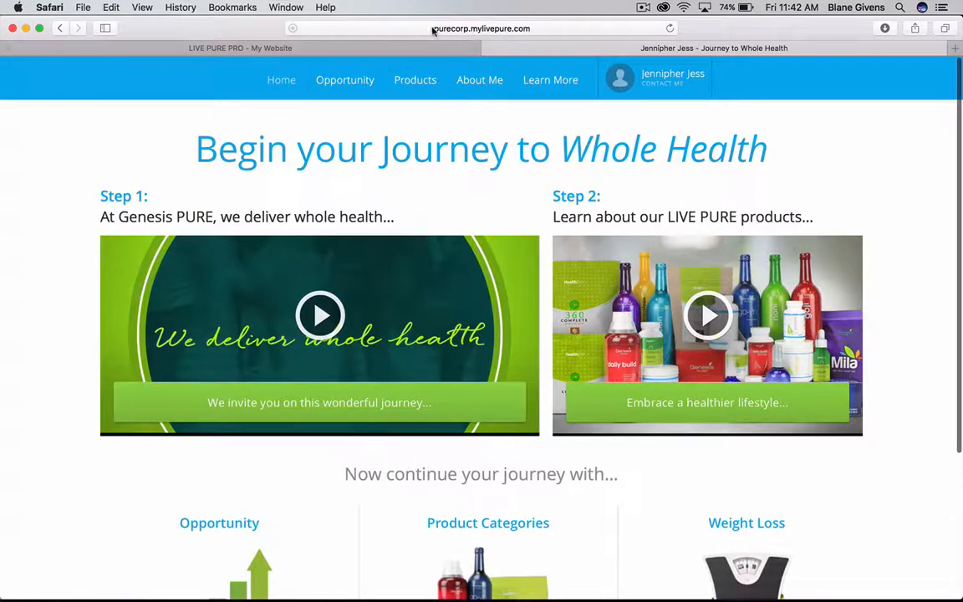
pyautogui.click(432, 30)
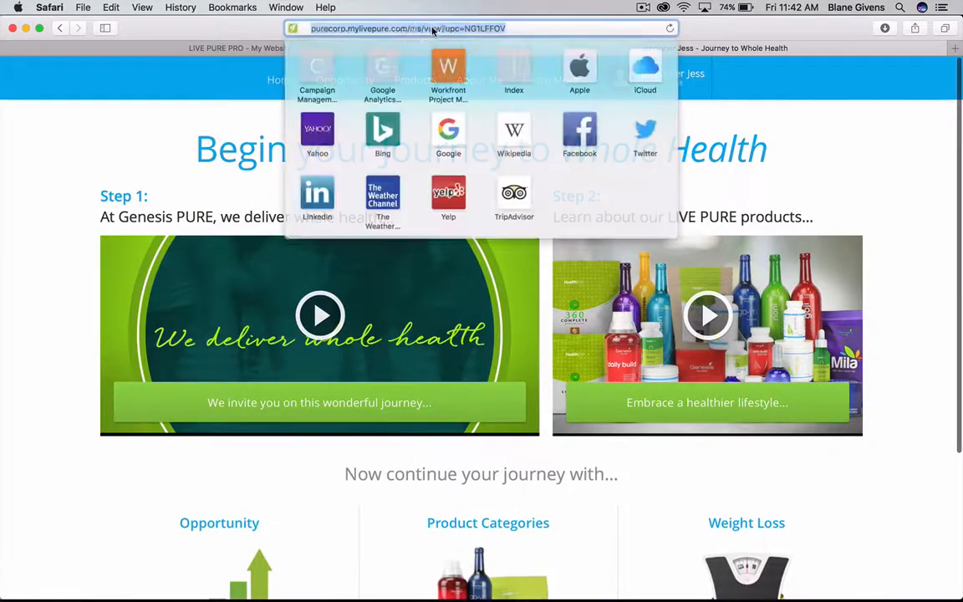
pyautogui.click(195, 114)
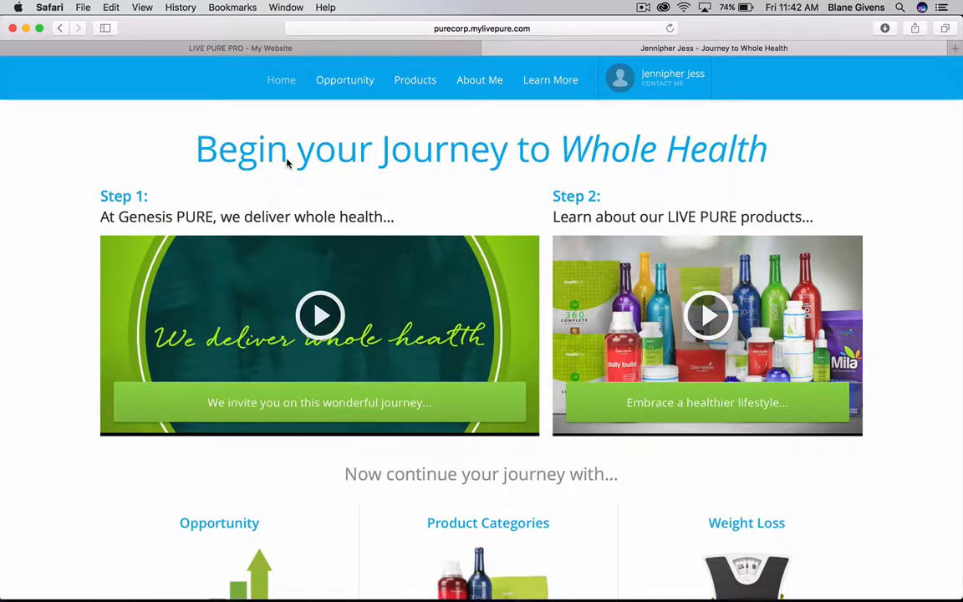
# Return to the My Website capture pages list and open the Capture Page Options for CP1.
pyautogui.click(308, 49)
pyautogui.scroll(10, 334, 327)
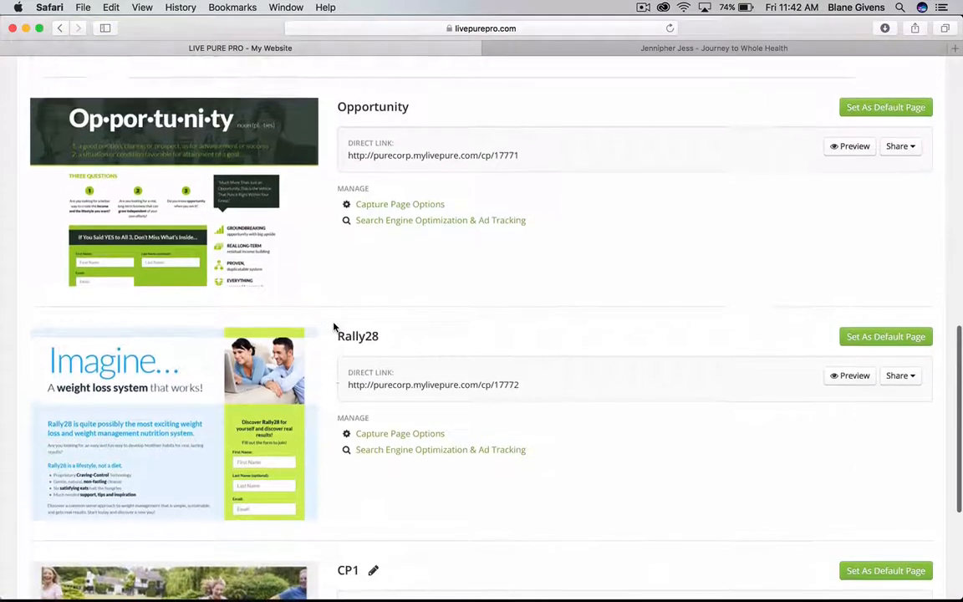
pyautogui.scroll(-10, 334, 327)
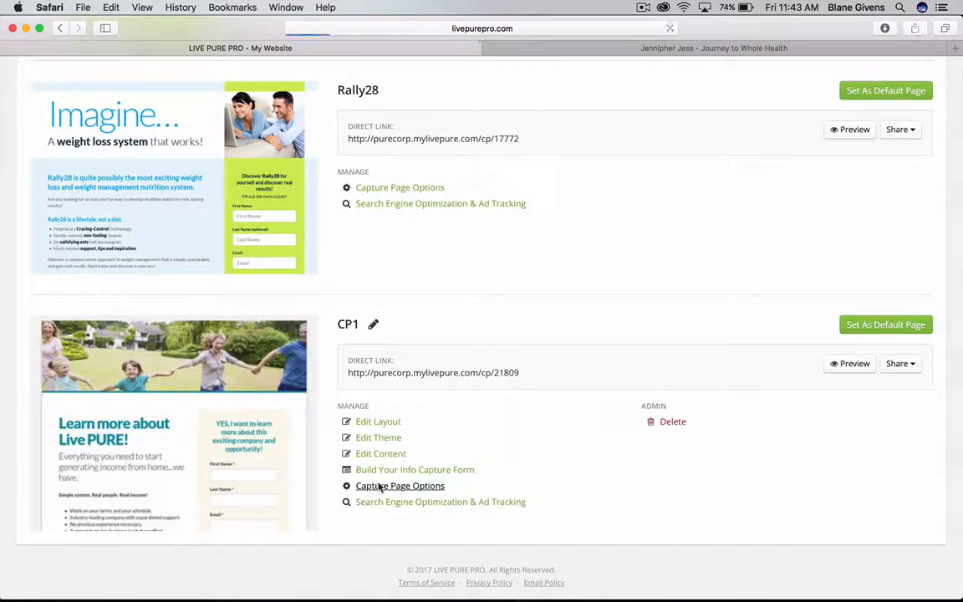
pyautogui.click(380, 486)
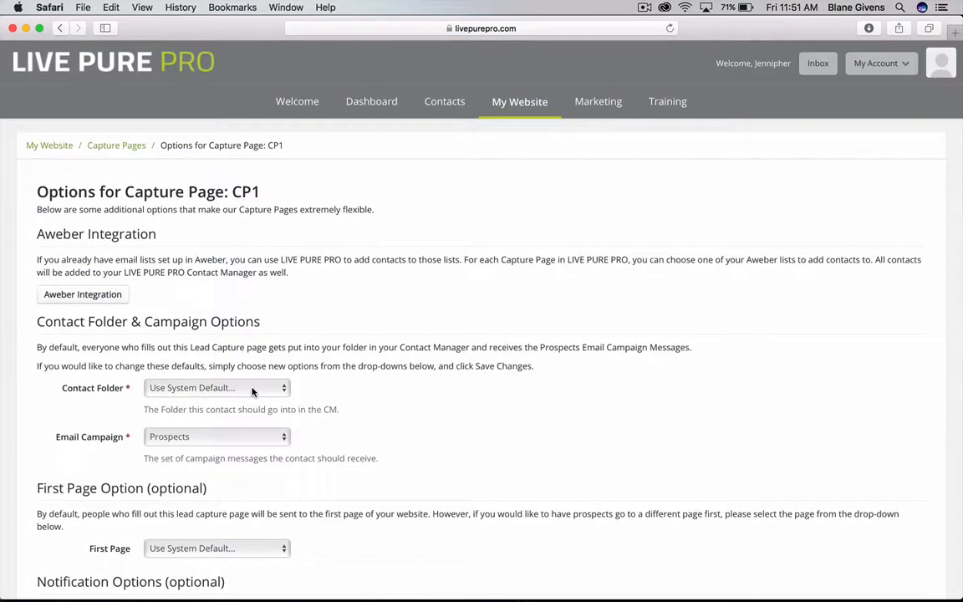
pyautogui.click(254, 389)
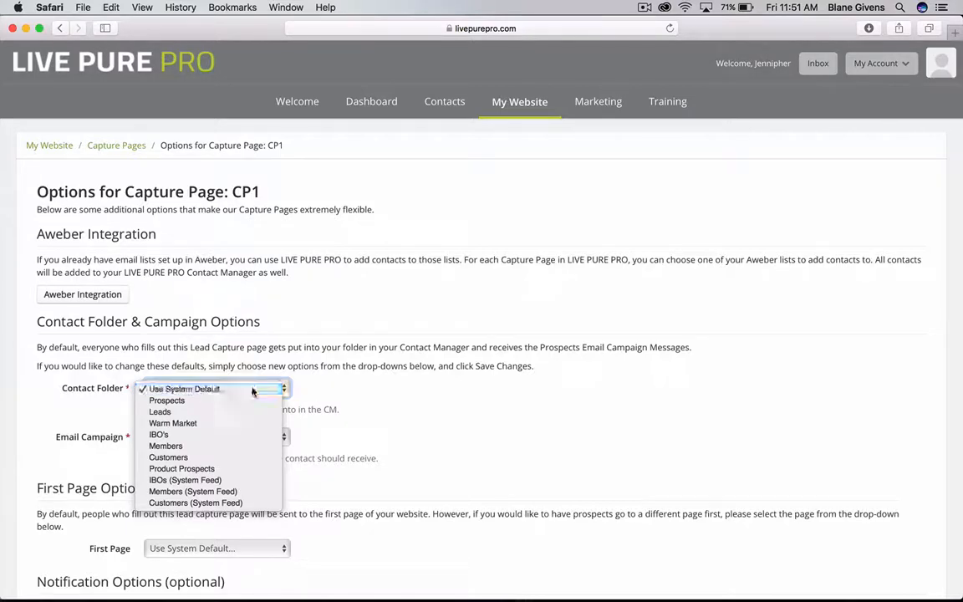
pyautogui.click(253, 391)
pyautogui.scroll(-2, 313, 425)
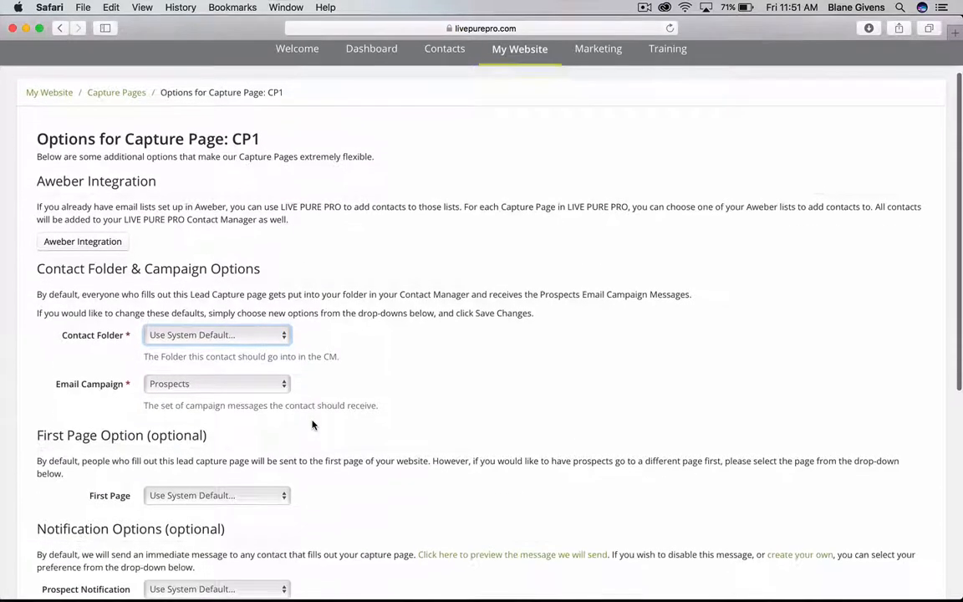
pyautogui.click(213, 379)
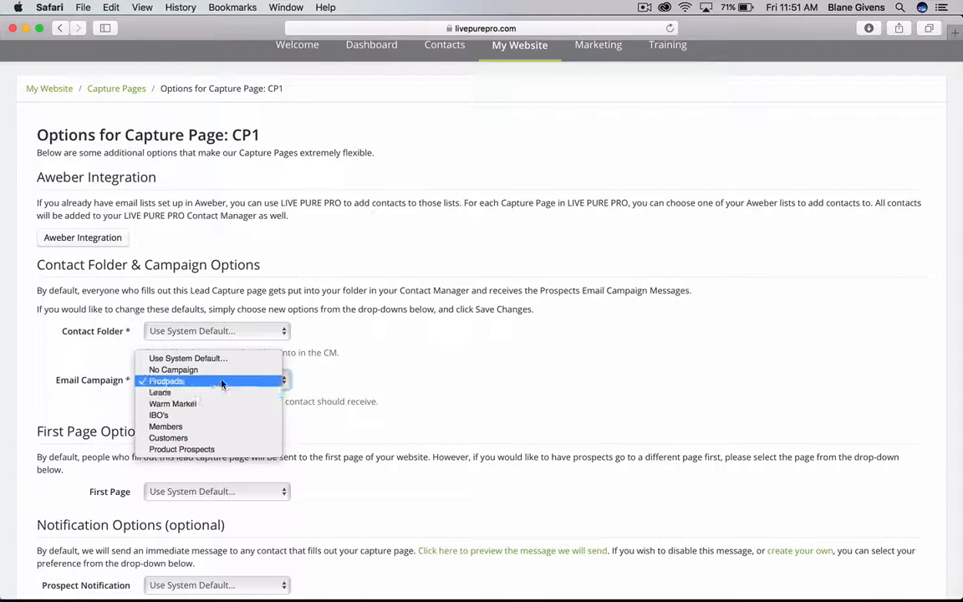
pyautogui.click(220, 381)
pyautogui.click(212, 376)
pyautogui.click(378, 348)
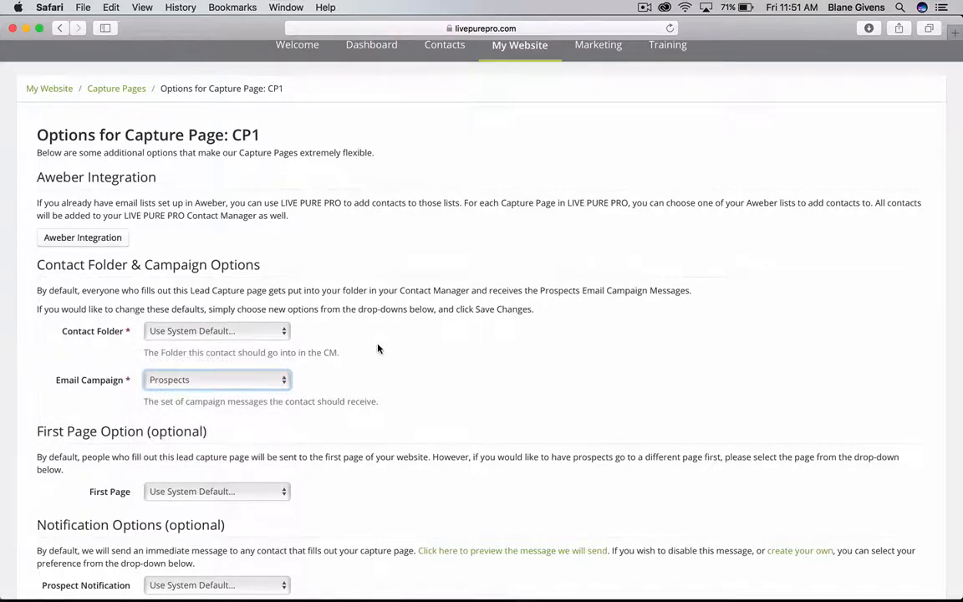
pyautogui.scroll(-2, 378, 347)
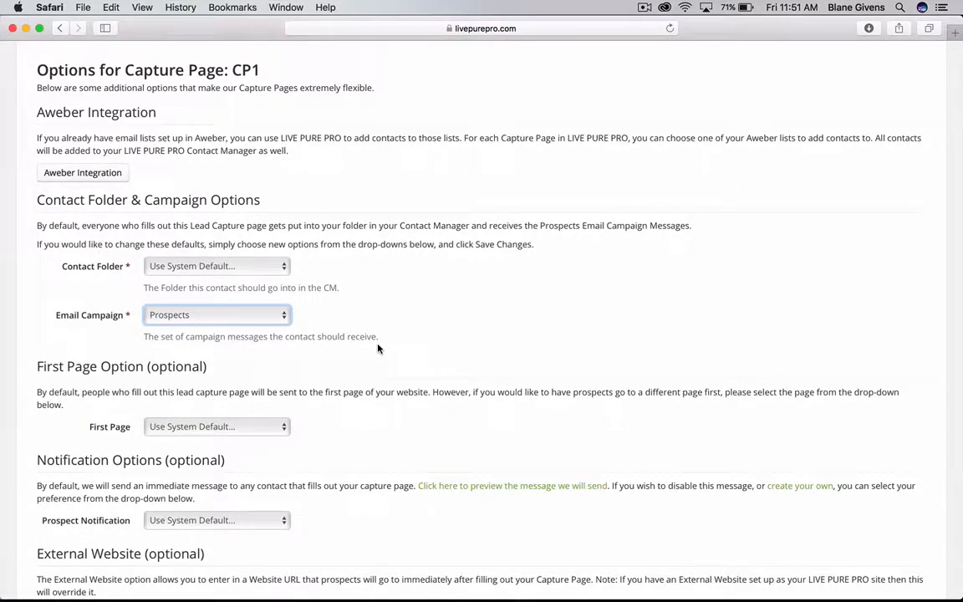
pyautogui.scroll(-1, 378, 349)
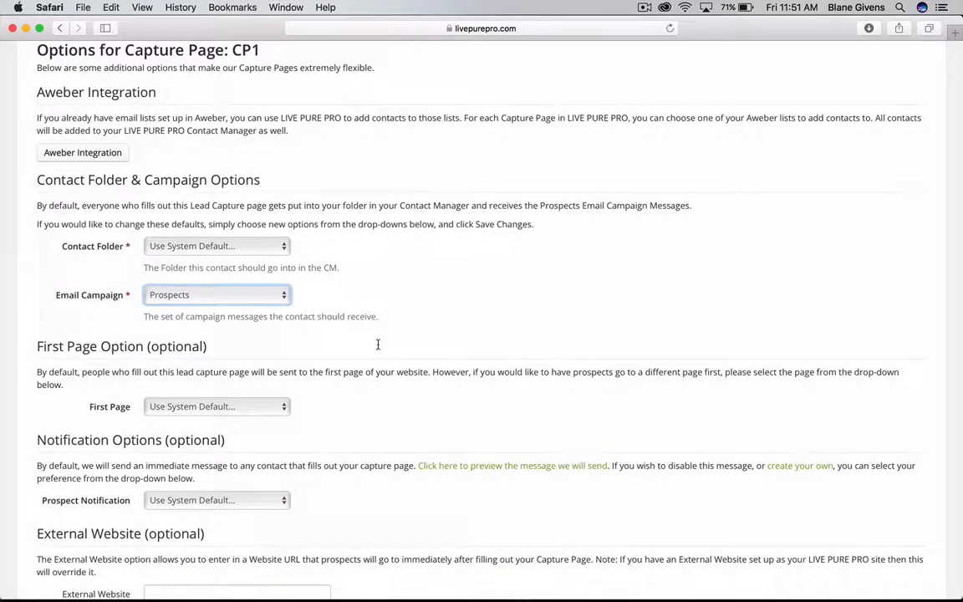
pyautogui.scroll(5, 378, 344)
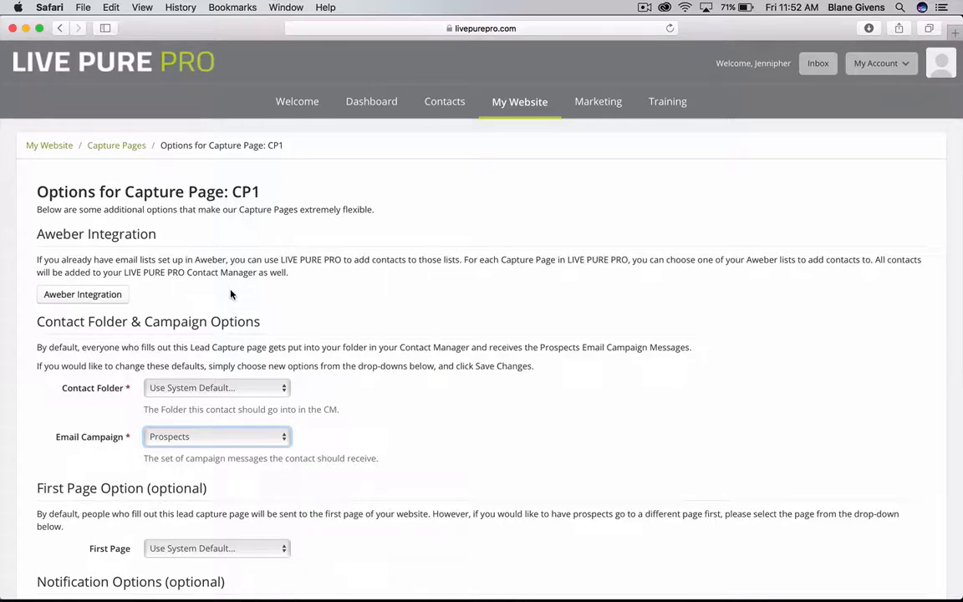
# From the Capture Pages overview, uncheck 'Yes, I want to enable my capture page' and save the change.
pyautogui.click(131, 149)
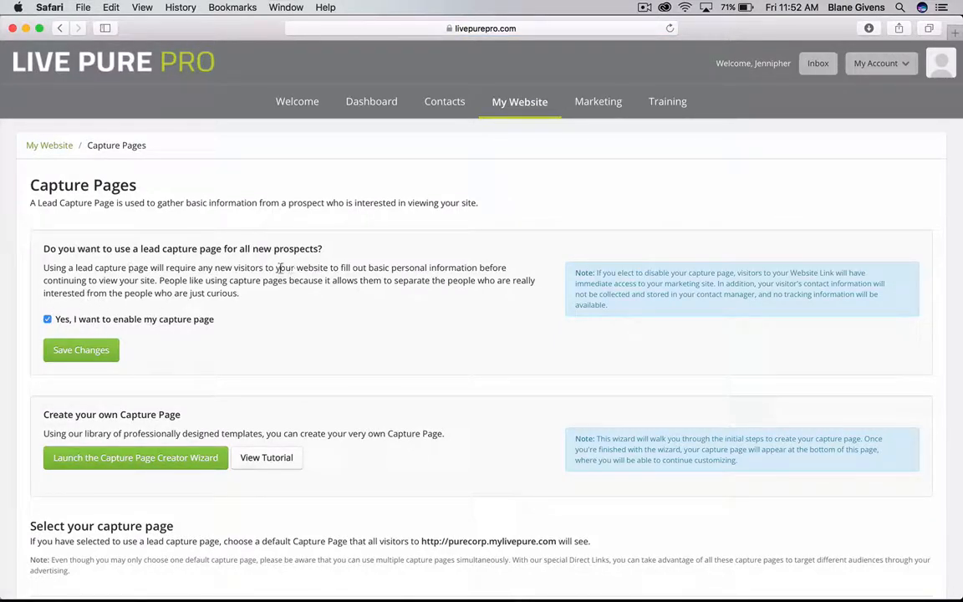
pyautogui.click(48, 319)
pyautogui.click(72, 351)
pyautogui.scroll(-2, 191, 328)
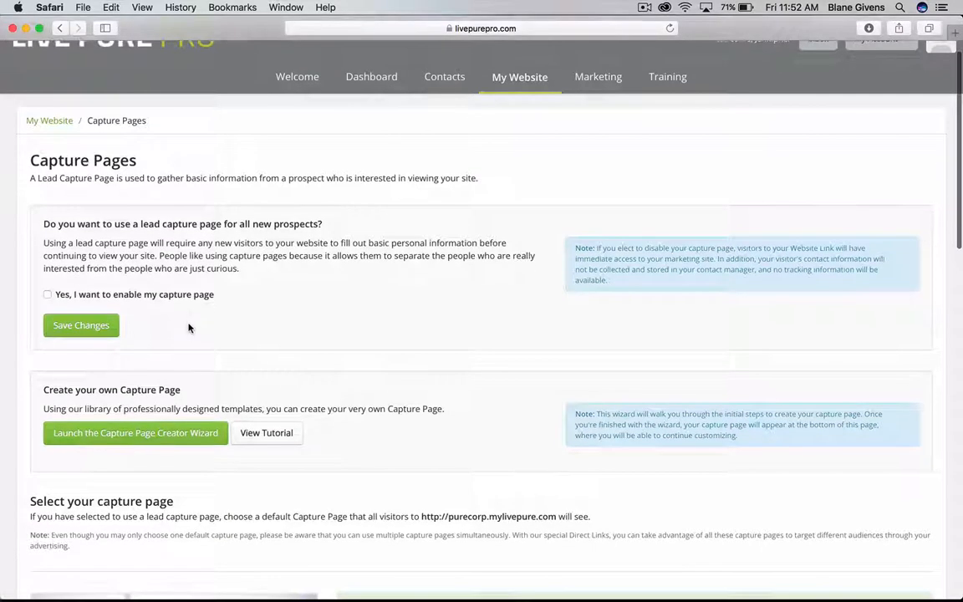
pyautogui.scroll(-5, 150, 294)
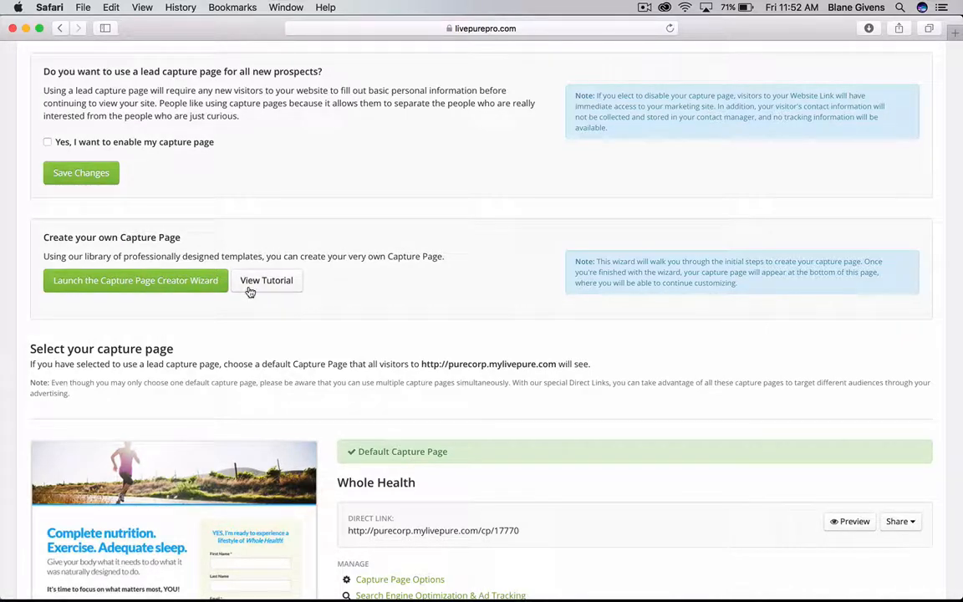
pyautogui.scroll(-1, 296, 327)
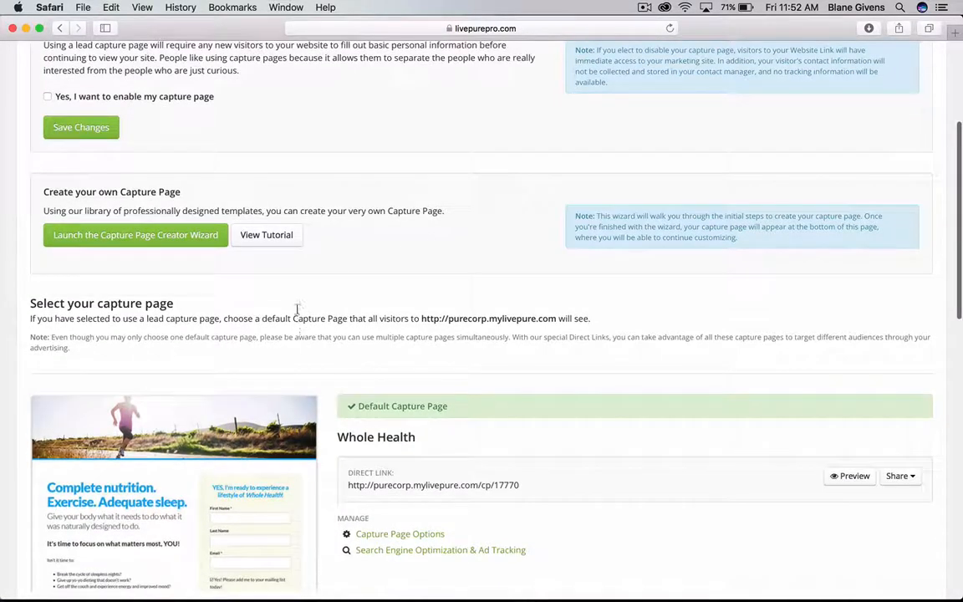
pyautogui.scroll(2, 301, 297)
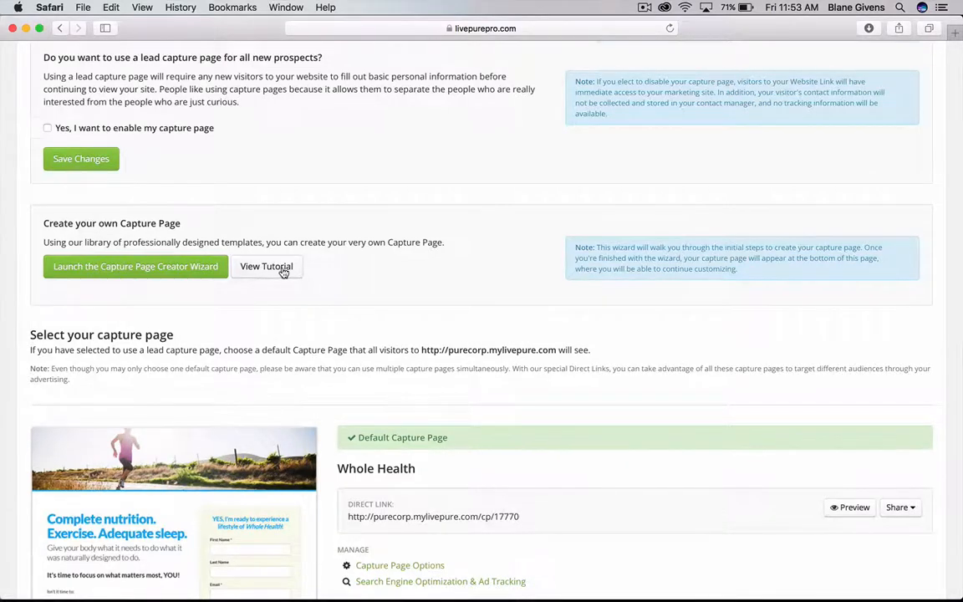
pyautogui.scroll(-2, 284, 273)
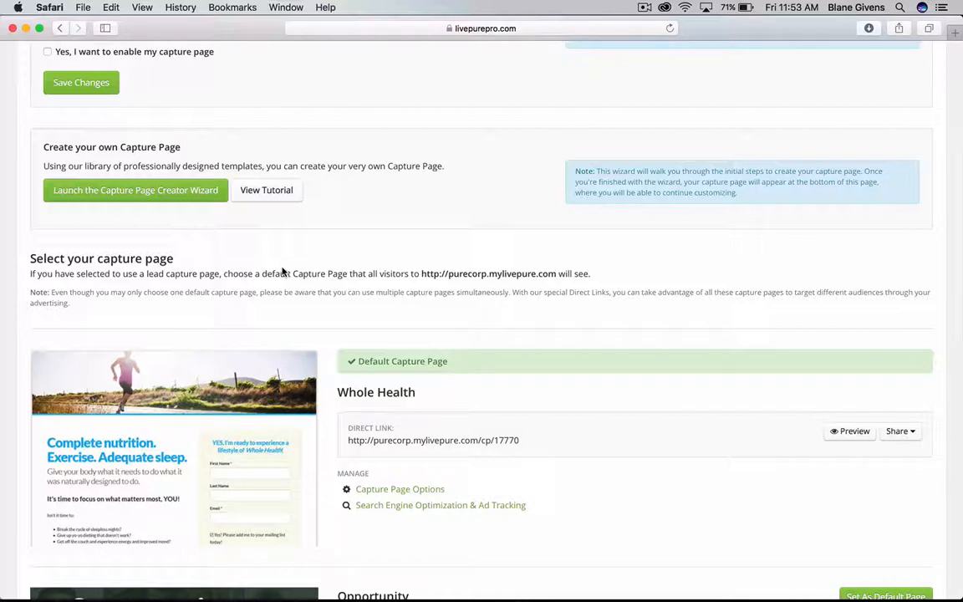
pyautogui.scroll(-3, 283, 272)
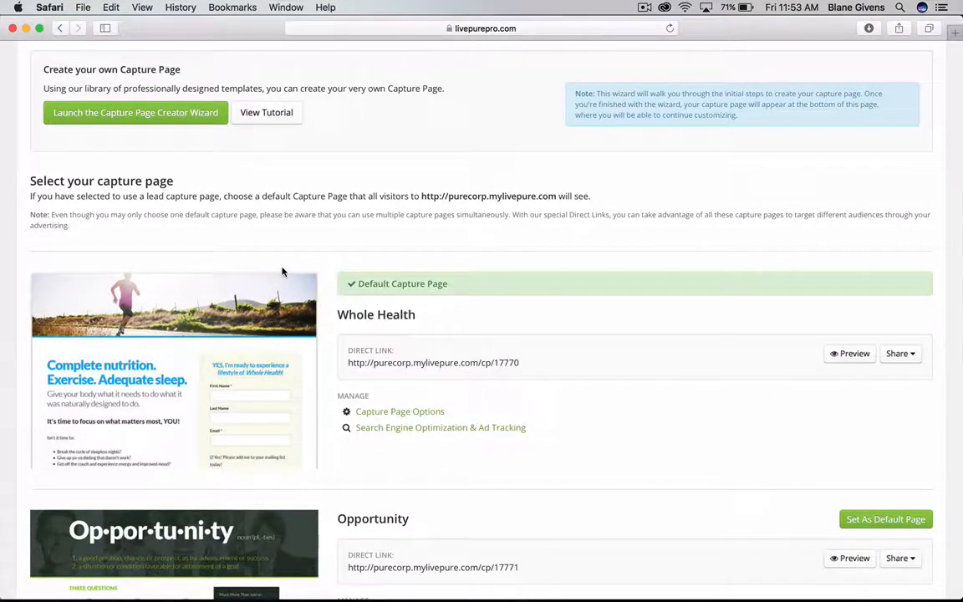
pyautogui.scroll(1, 282, 272)
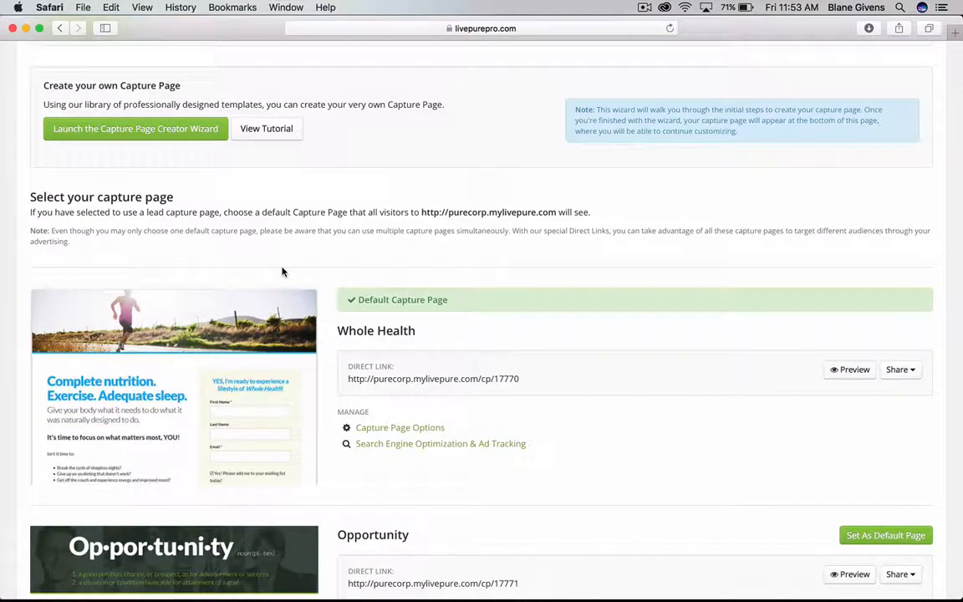
pyautogui.scroll(10, 283, 272)
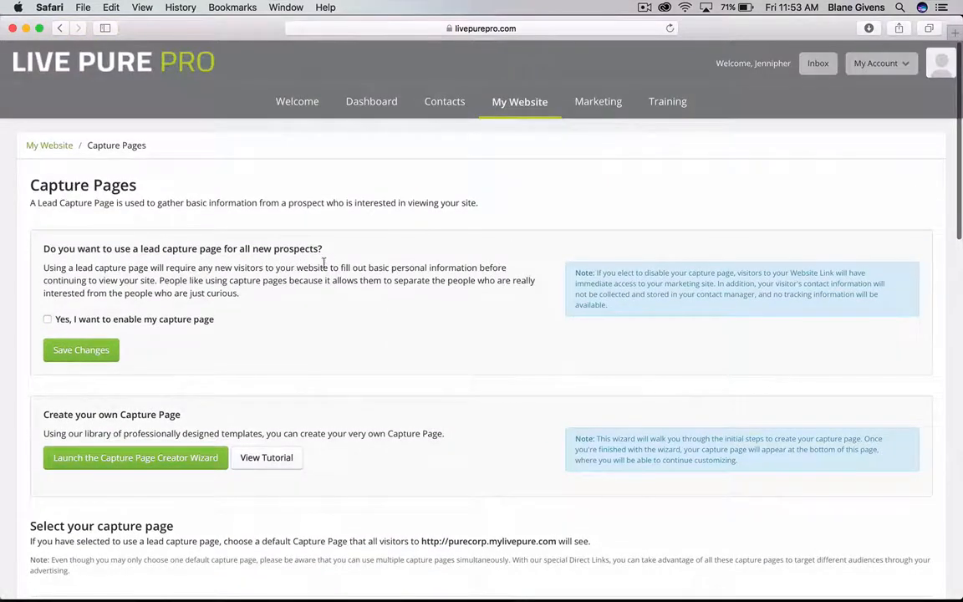
# Open the Contact Manager from the Contacts item in the top navigation bar.
pyautogui.click(444, 102)
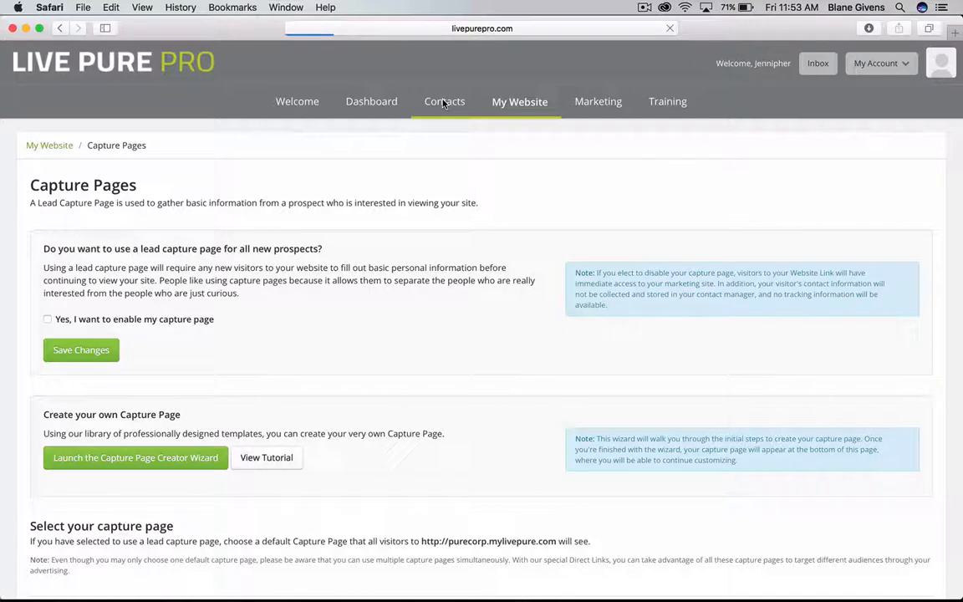